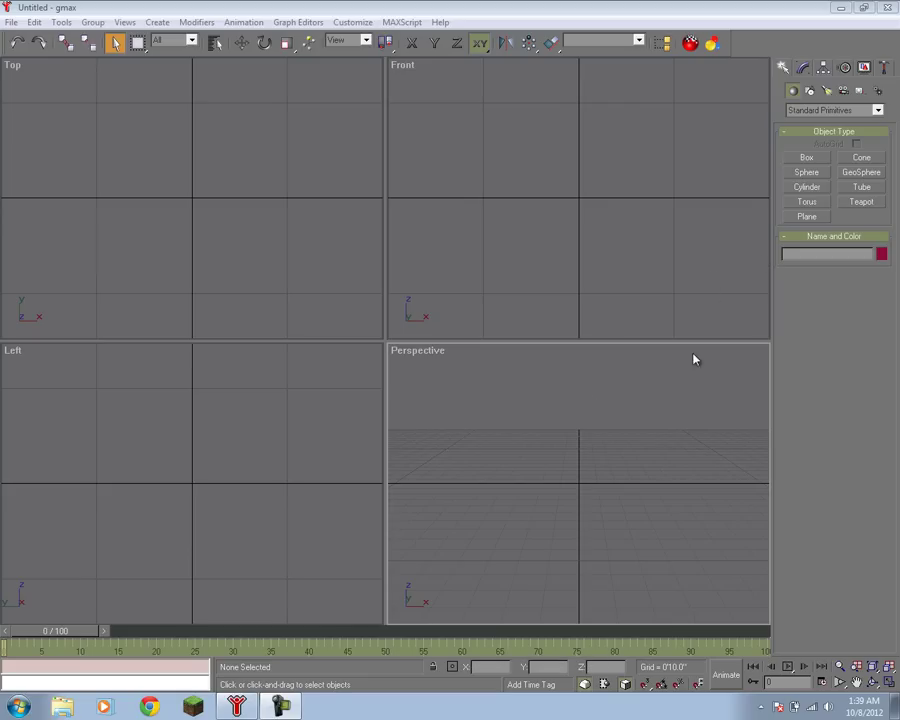
Step: Maximize the Perspective view and draw a box about 7'11.9" long, 6'1.2" wide and 3'8.2" high on the grid
key("ctrl+r")
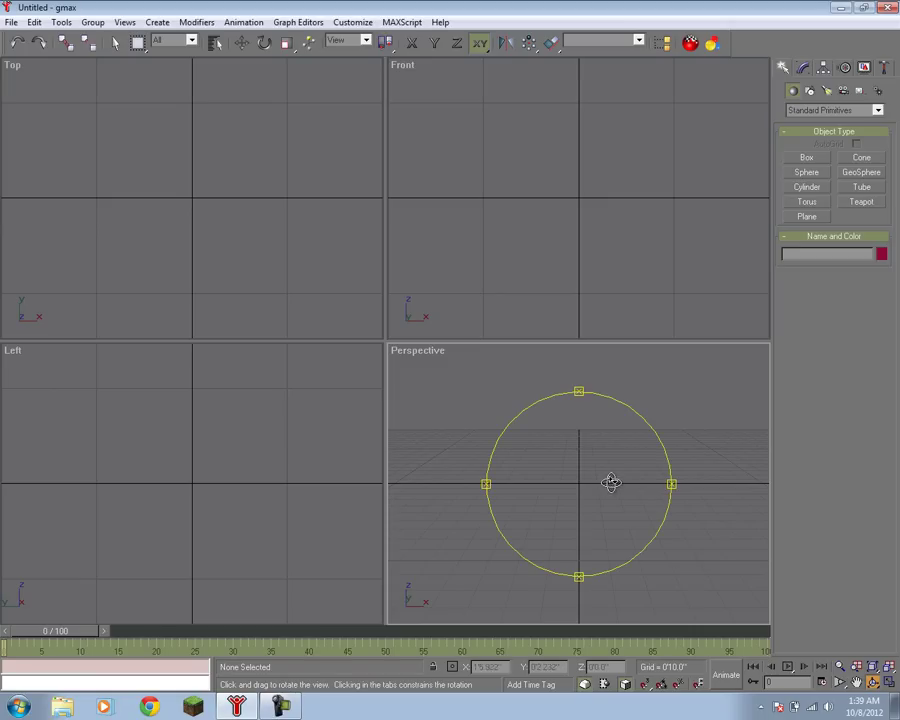
key("alt+w")
left_click_drag(576, 425, 440, 387)
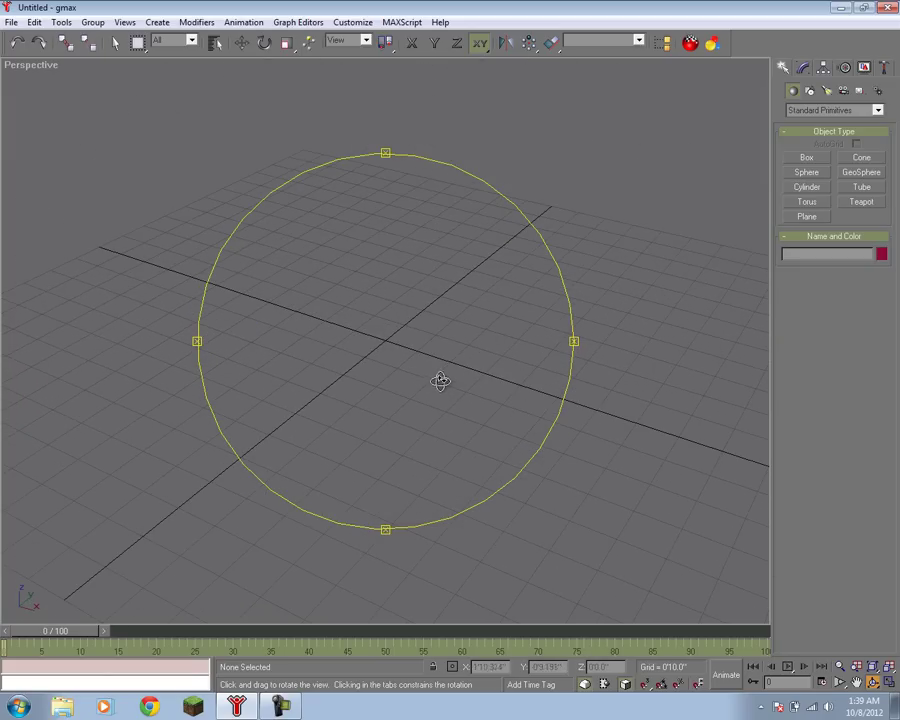
left_click(806, 159)
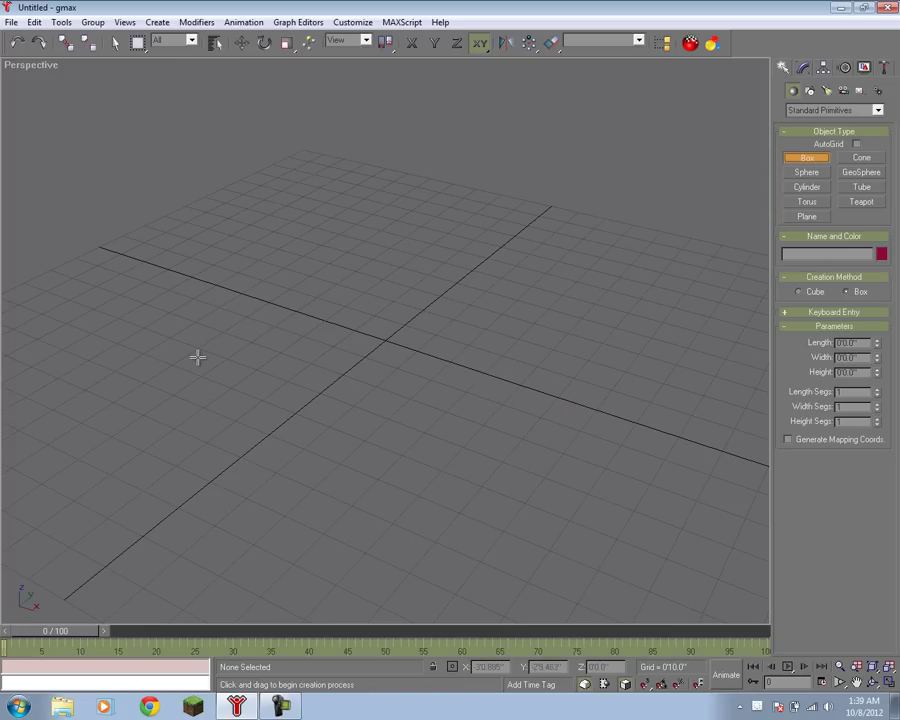
left_click_drag(206, 353, 603, 275)
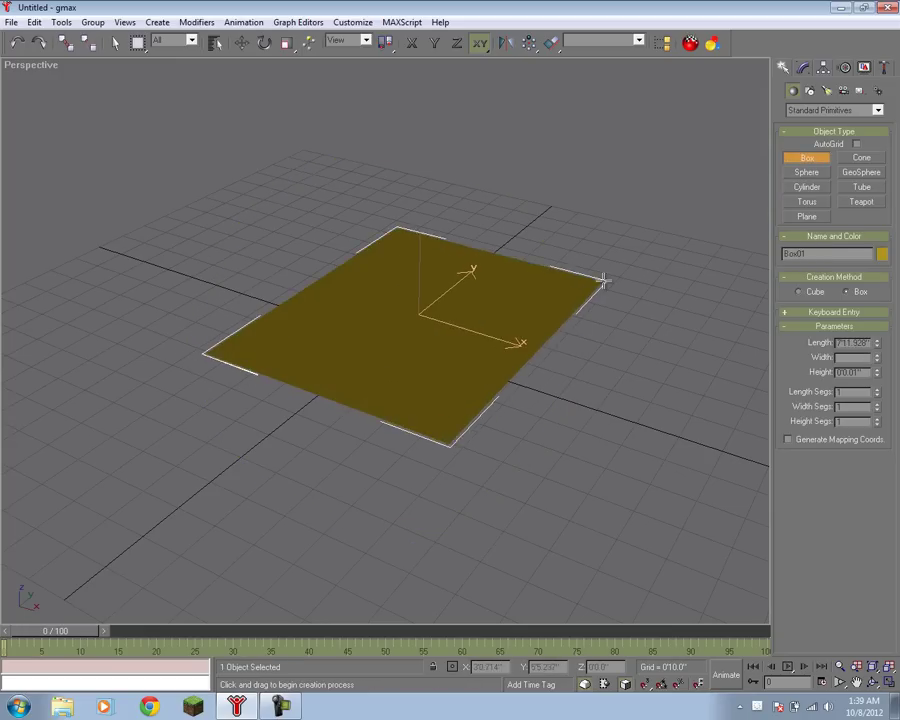
left_click(486, 115)
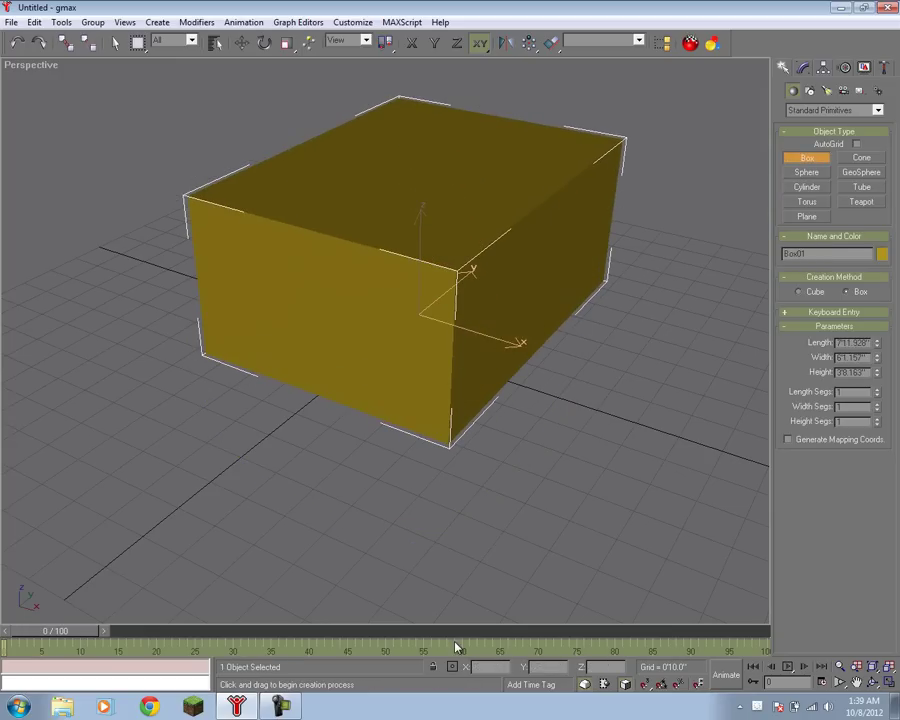
Step: Set the box's length, width and height to 1 m (3'3.37") each
left_click(823, 67)
left_click(803, 68)
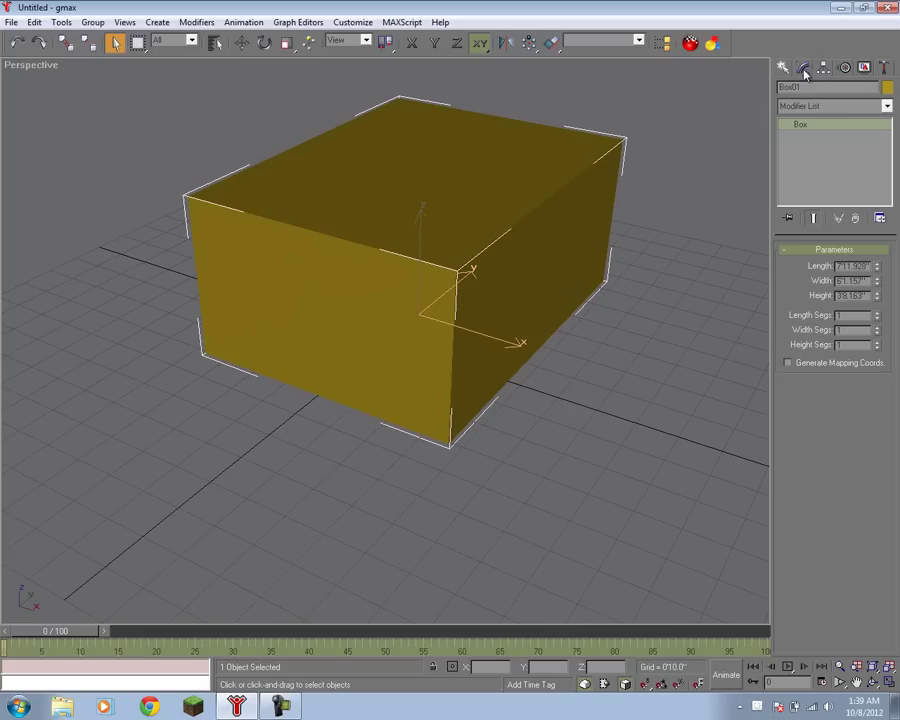
left_click_drag(866, 266, 757, 285)
type("1m")
key("Return")
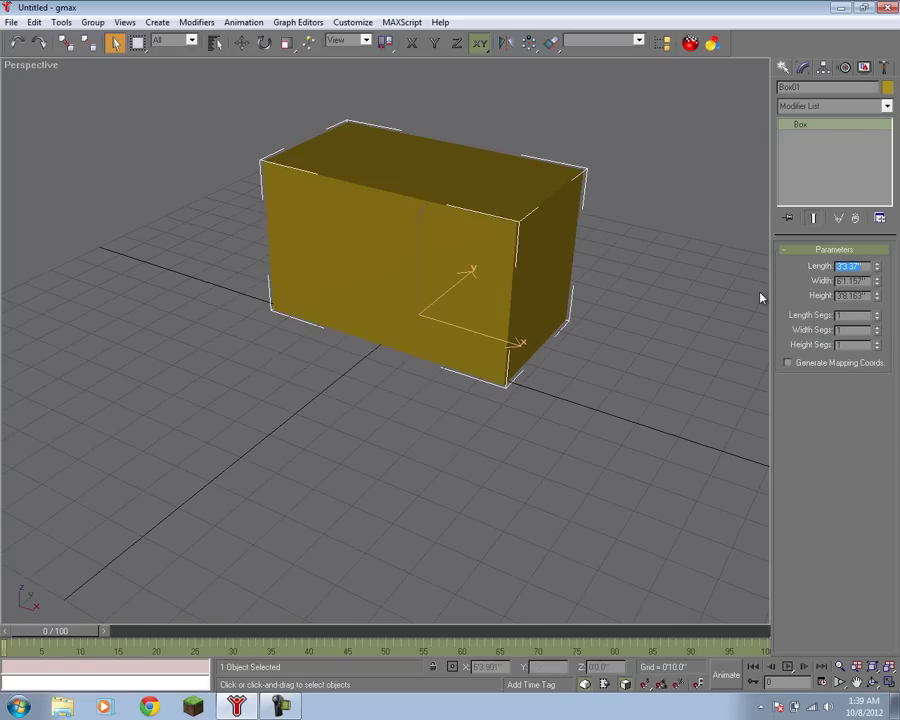
key("Tab")
type("3'3.37\"")
key("Return")
key("Tab")
type("3'3.37\"")
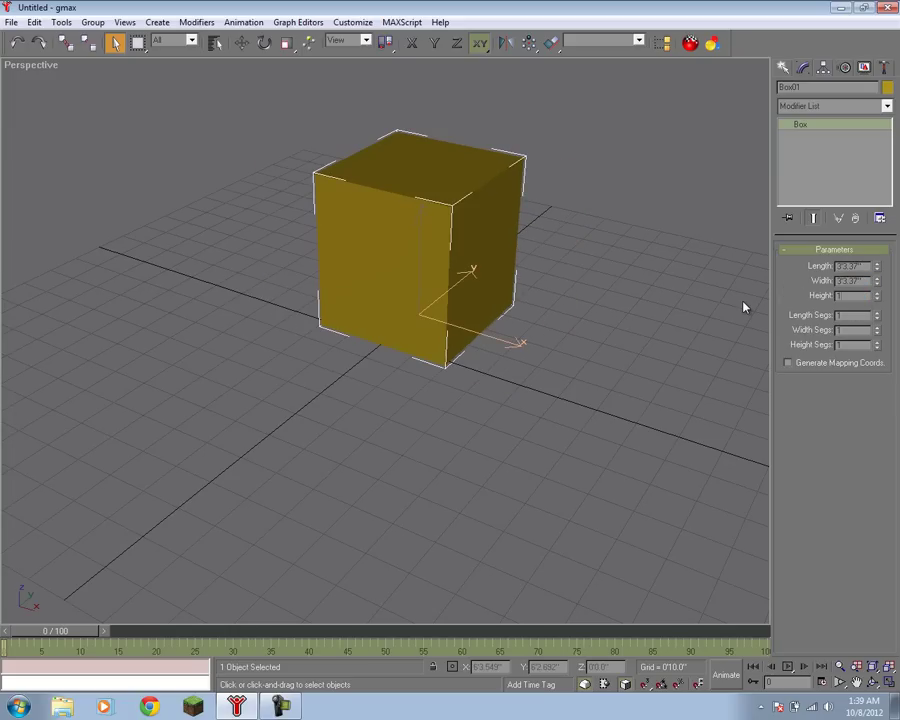
key("Return")
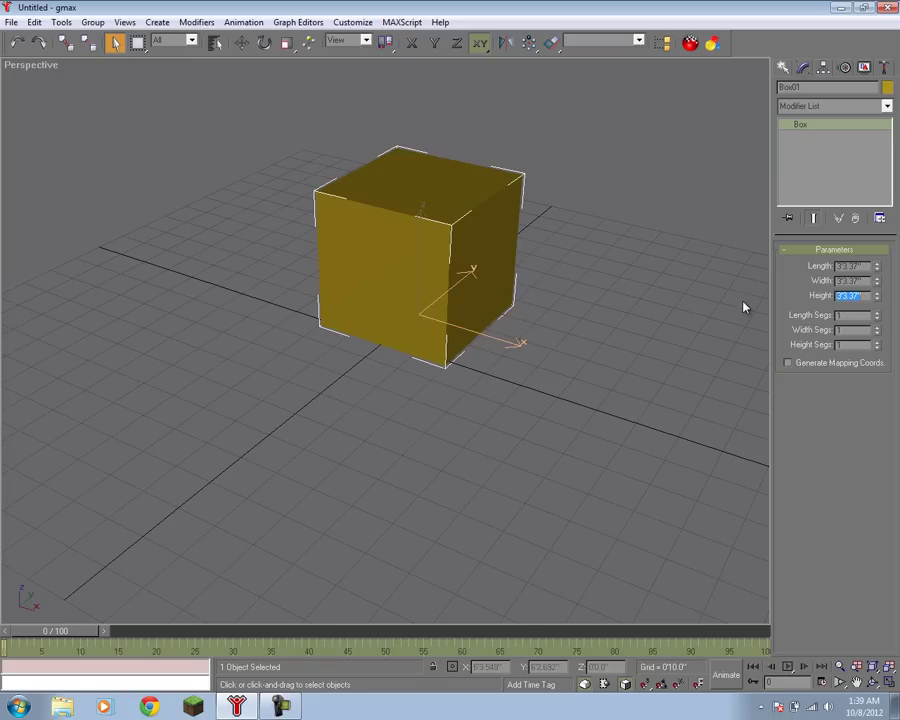
Step: Move the cube to the origin by setting its X and Y position to 0, and deselect it
left_click(242, 42)
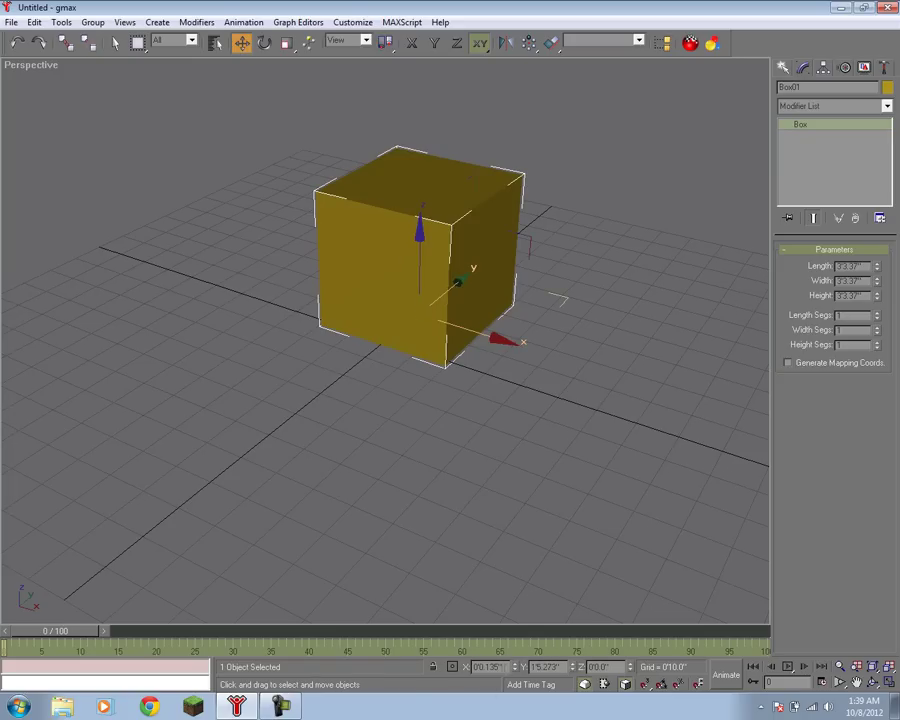
type("0")
key("Tab")
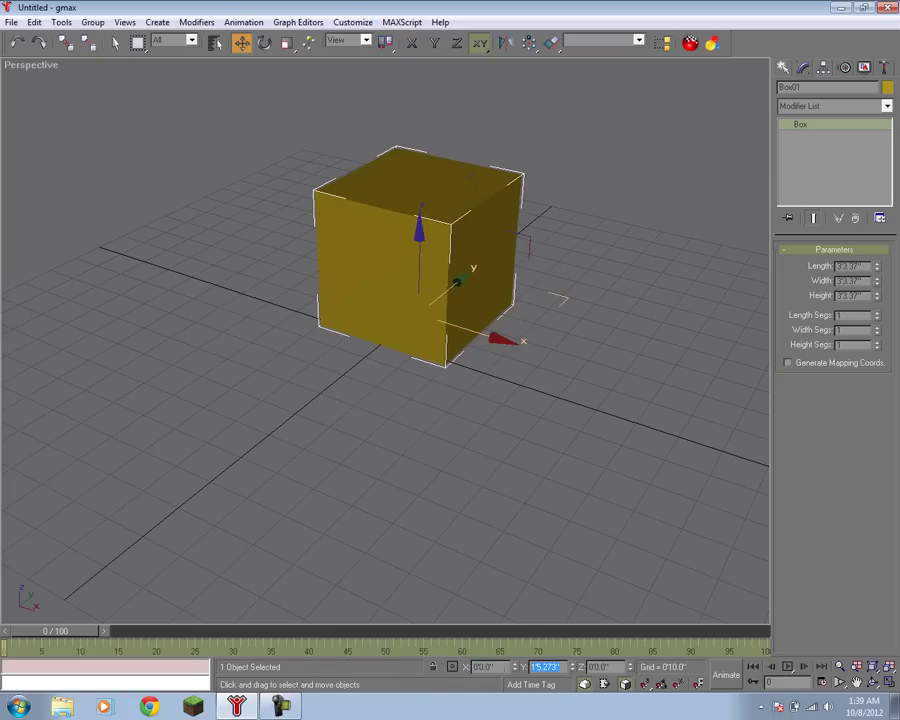
type("0")
key("Return")
key("Tab")
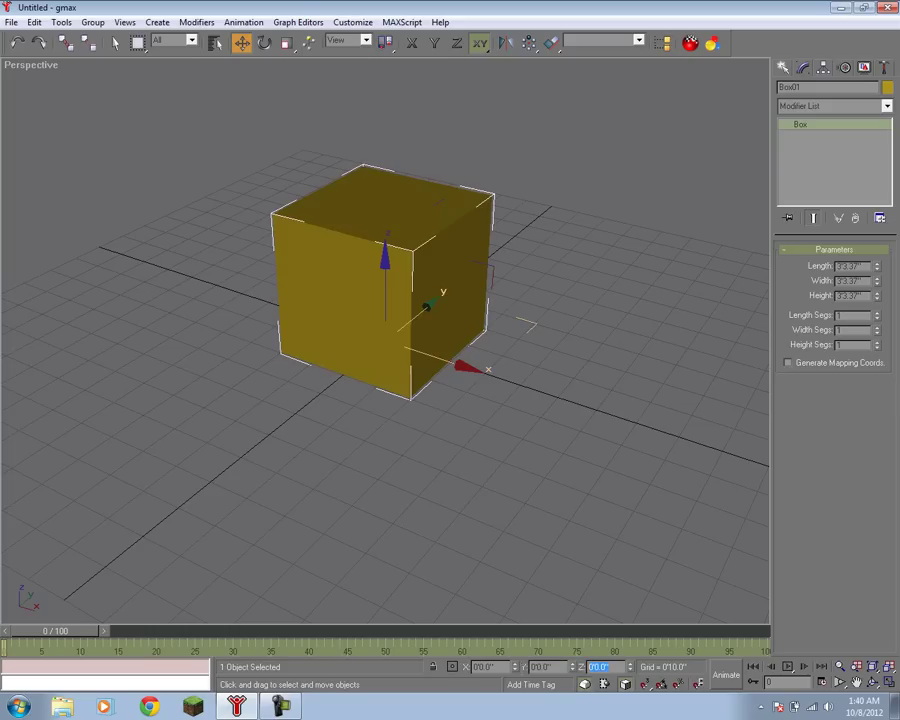
left_click(540, 426)
Step: Create a new Standard material in the Material Editor
middle_click_drag(482, 352, 377, 350, "alt")
scroll(366, 362, "up", 3)
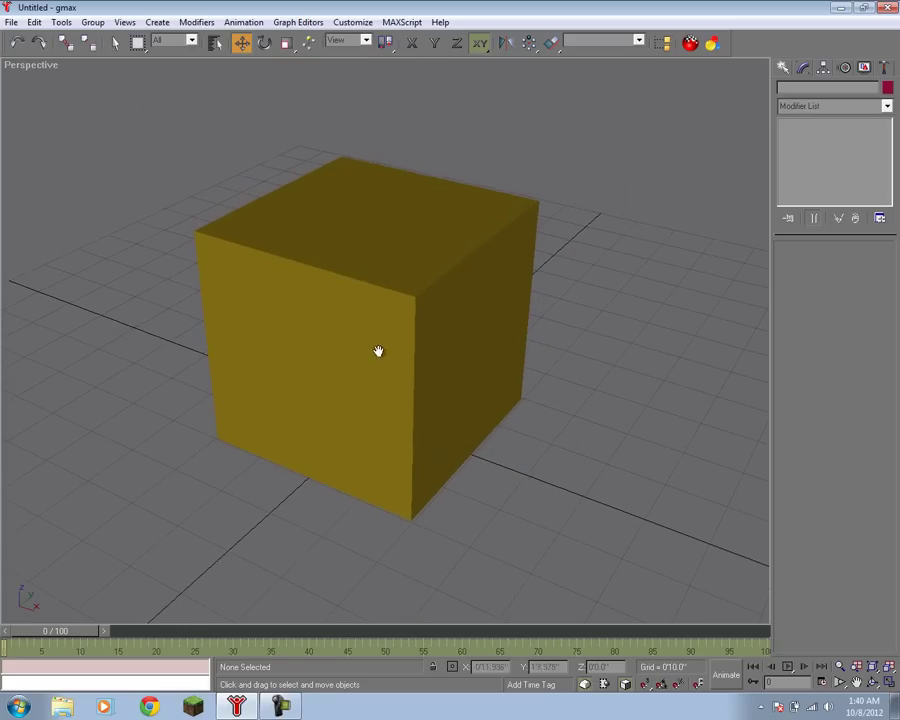
left_click(877, 687)
left_click_drag(440, 400, 492, 392)
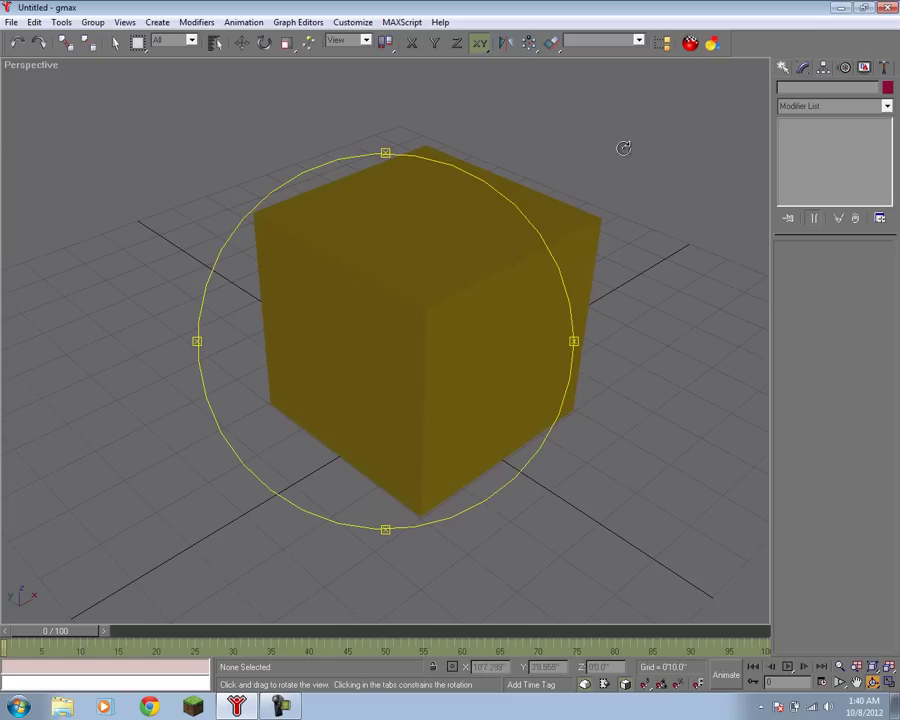
left_click(690, 45)
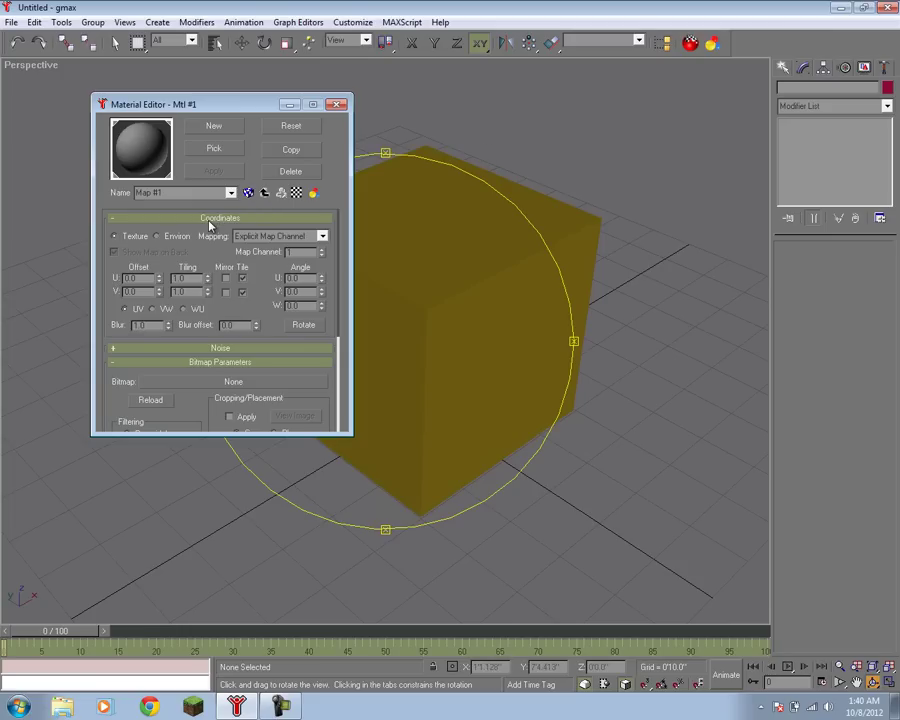
left_click(213, 126)
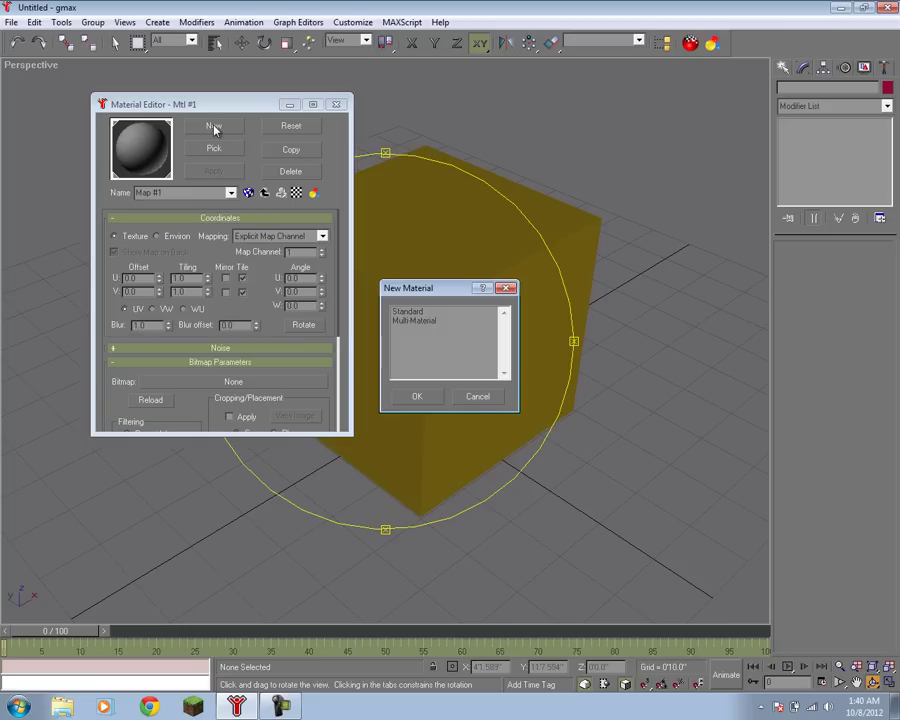
double_click(420, 313)
Step: Enable the new material's Diffuse Color map and assign a Bitmap map to it
scroll(224, 376, "down", 4)
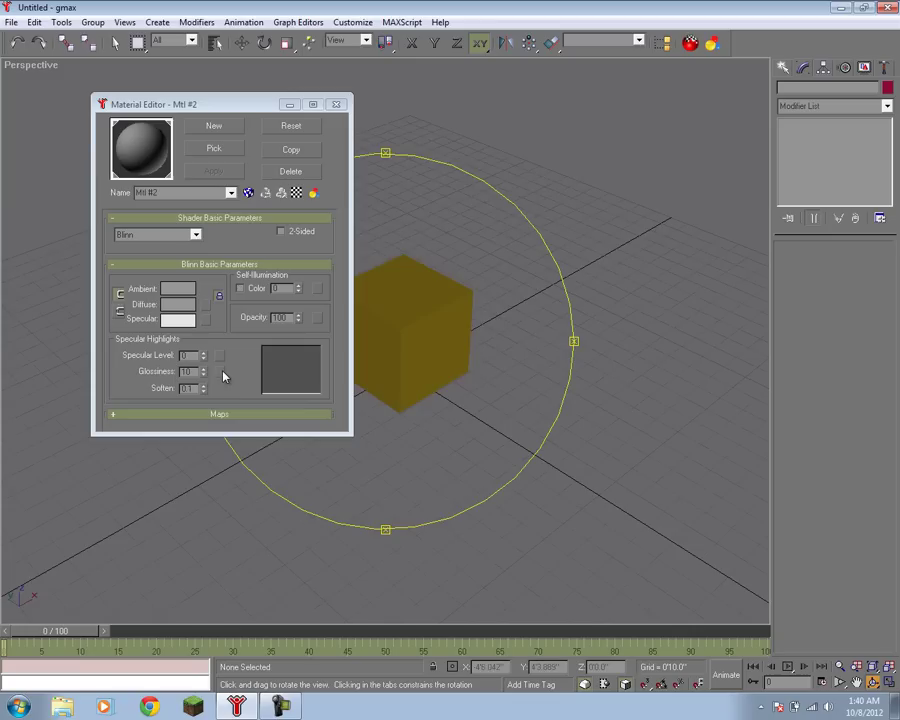
scroll(241, 394, "up", 5)
left_click(234, 414)
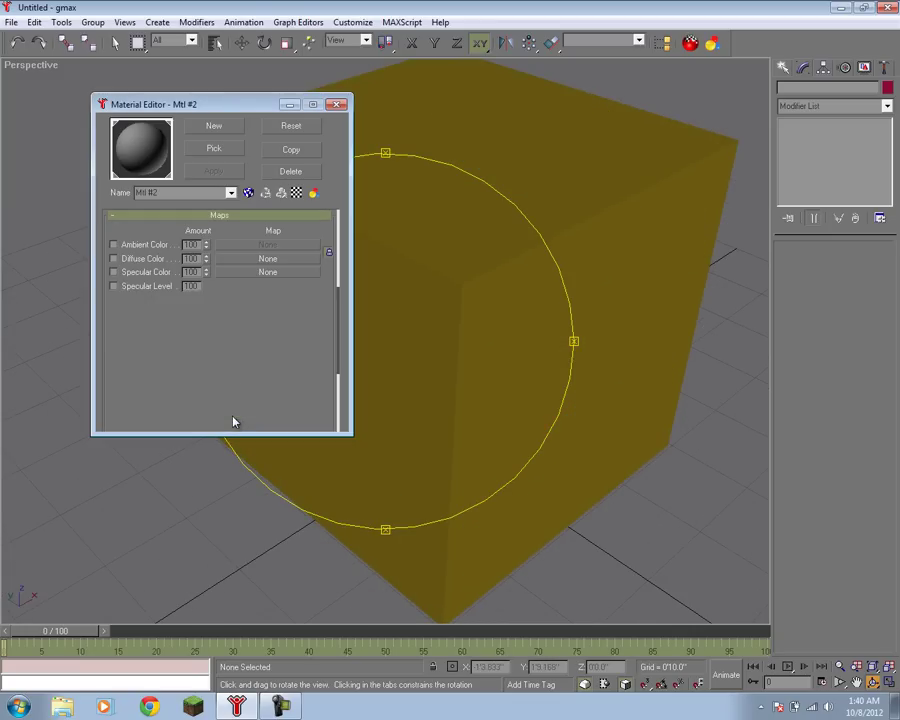
left_click(113, 259)
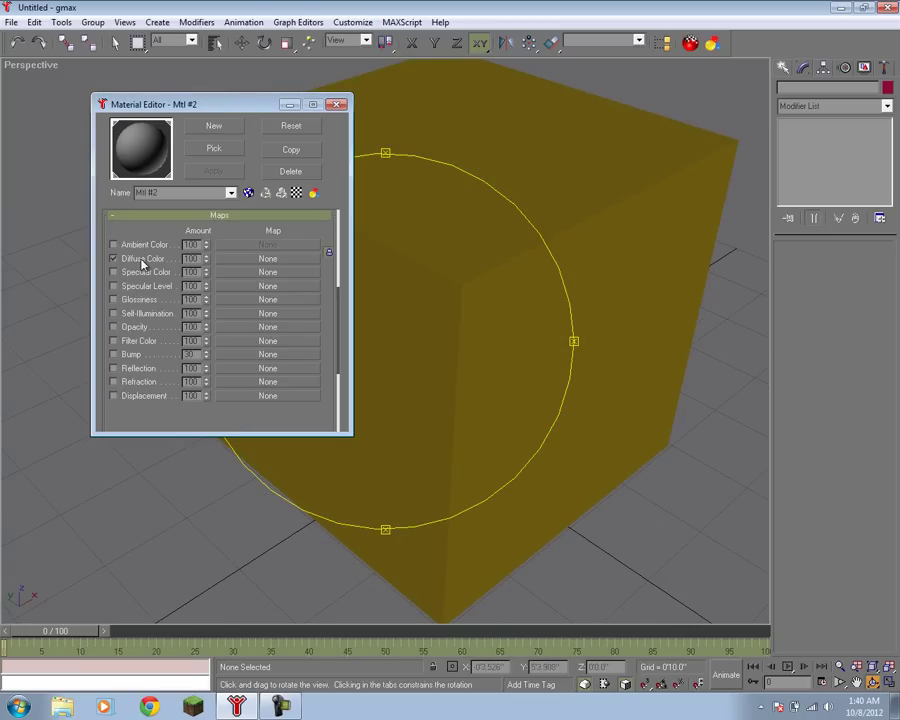
left_click(264, 259)
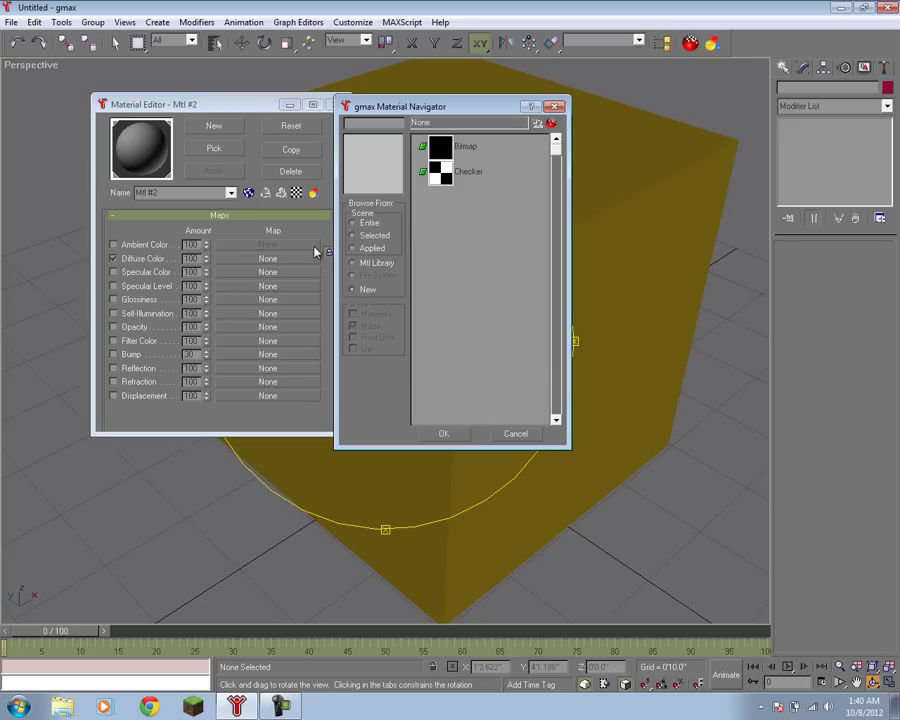
double_click(440, 150)
Step: Filter the image files to Targa and load youtube_texture_test.tga from Documents as the bitmap
left_click_drag(295, 112, 223, 180)
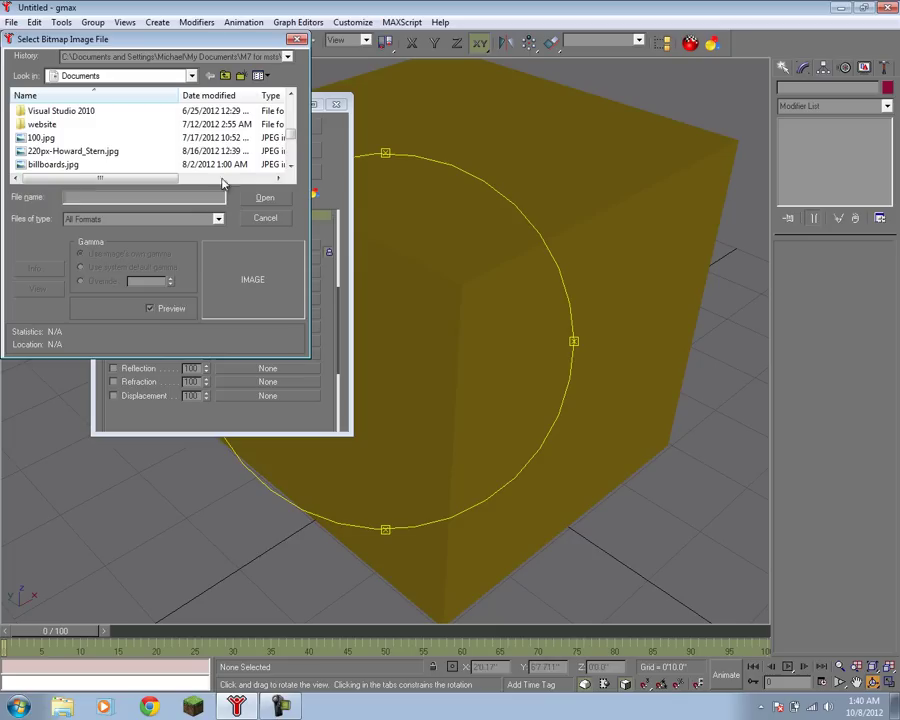
left_click(177, 219)
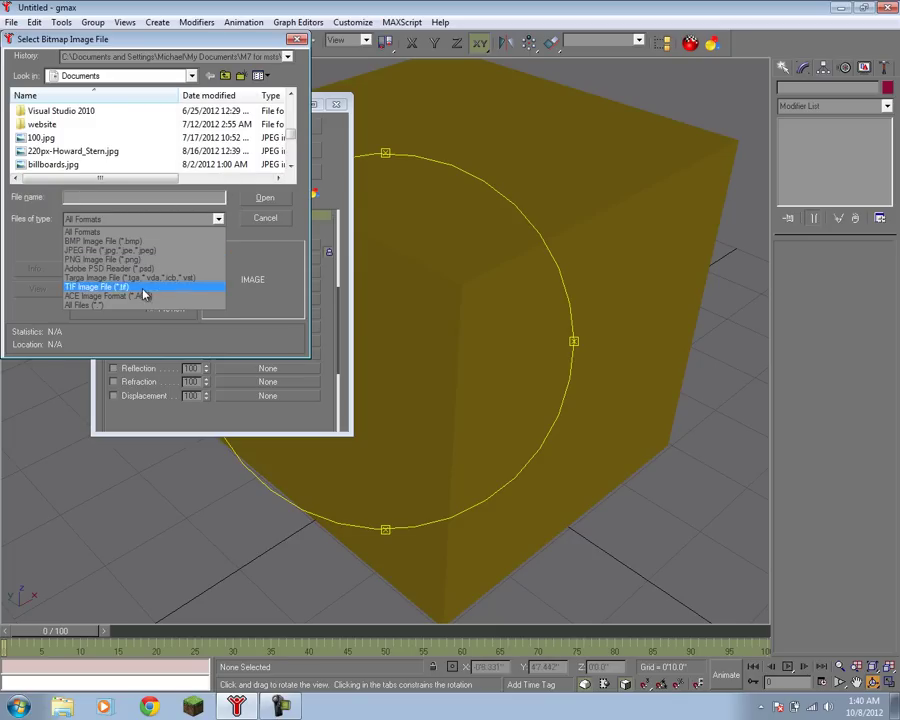
left_click(147, 279)
scroll(273, 118, "down", 10)
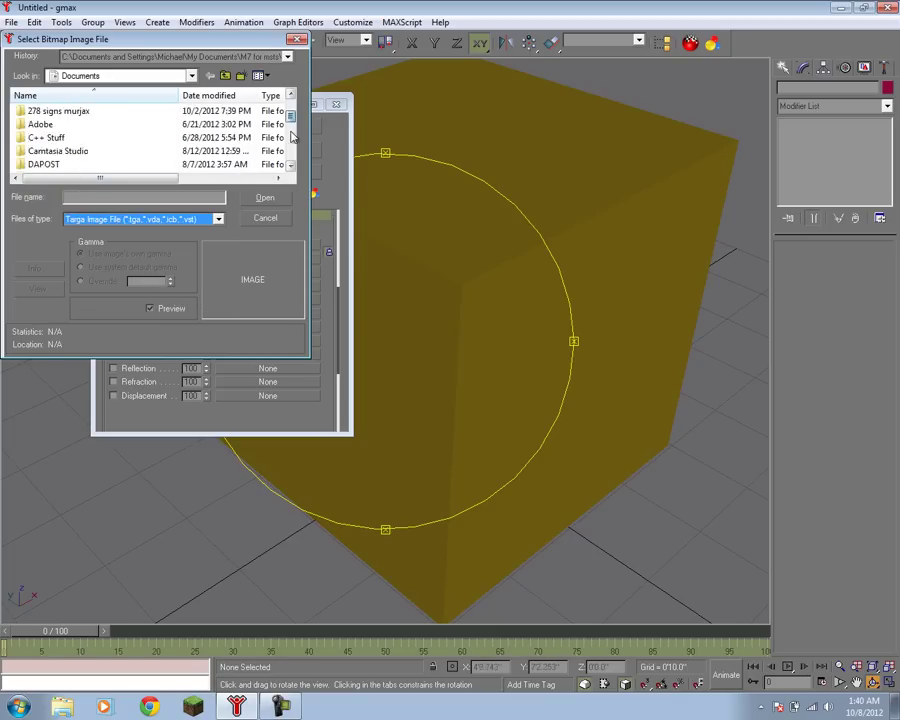
left_click(113, 165)
left_click(272, 198)
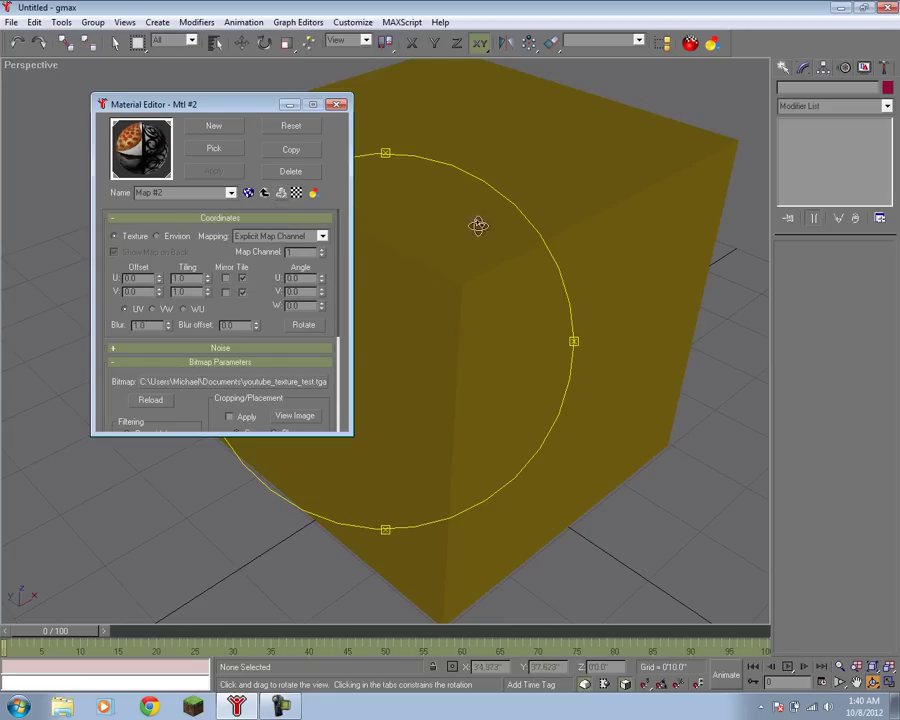
Step: Apply the material to the cube and show its texture map in the viewport
left_click_drag(241, 106, 175, 193)
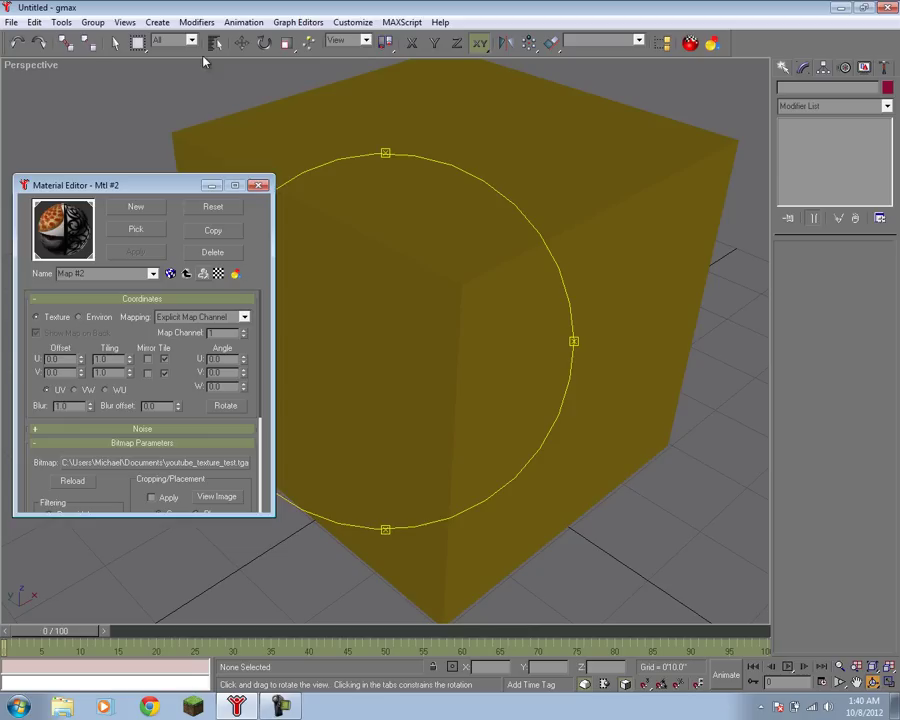
left_click(117, 43)
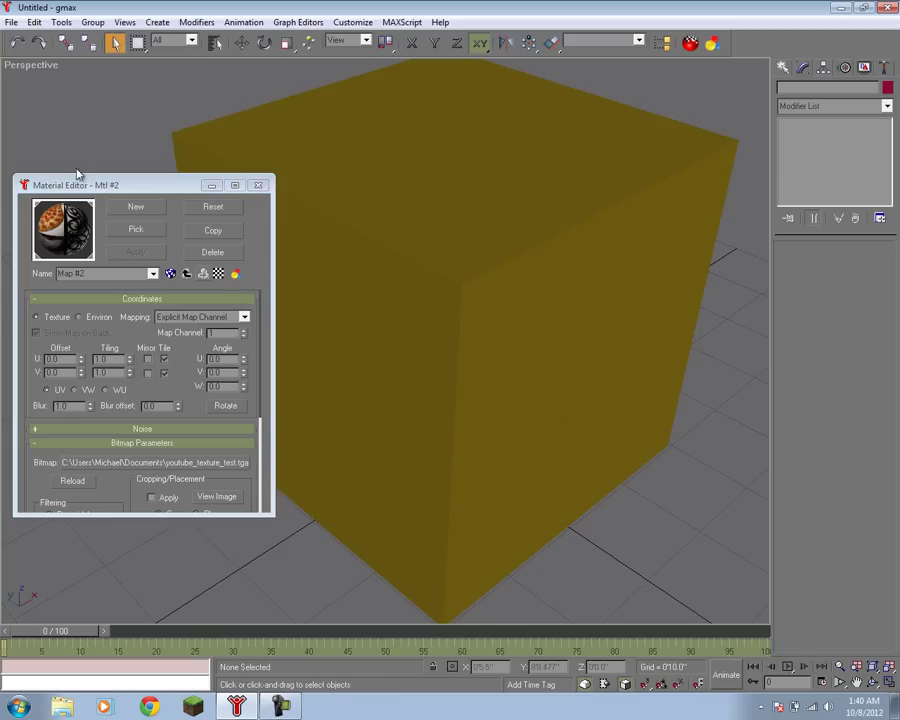
left_click(415, 177)
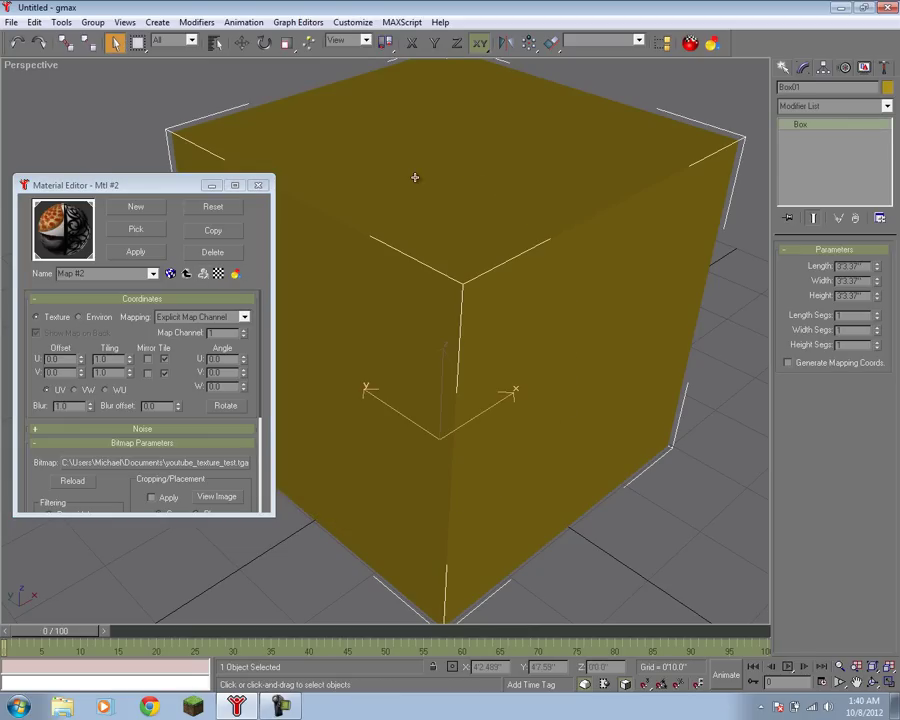
left_click(155, 254)
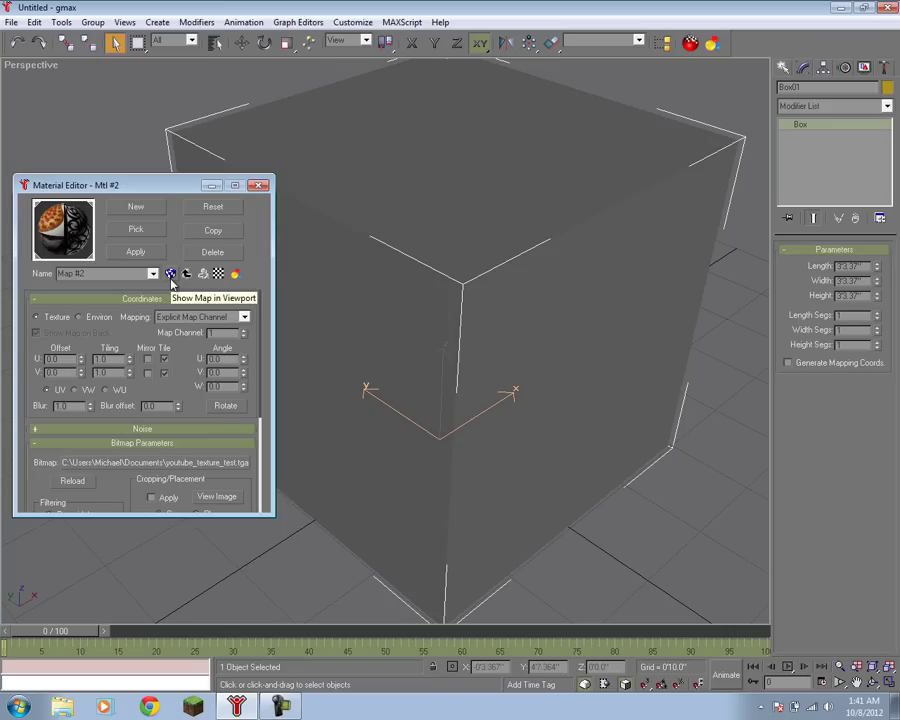
left_click(170, 274)
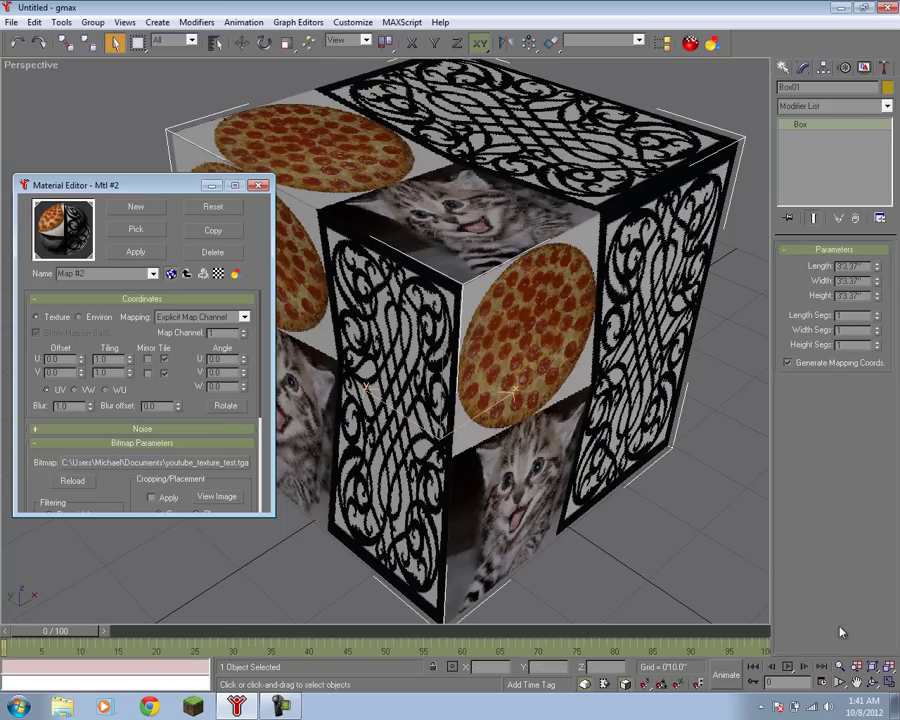
Step: Close the Material Editor and examine how the texture is laid out on the cube's faces from several angles and distances
left_click(872, 680)
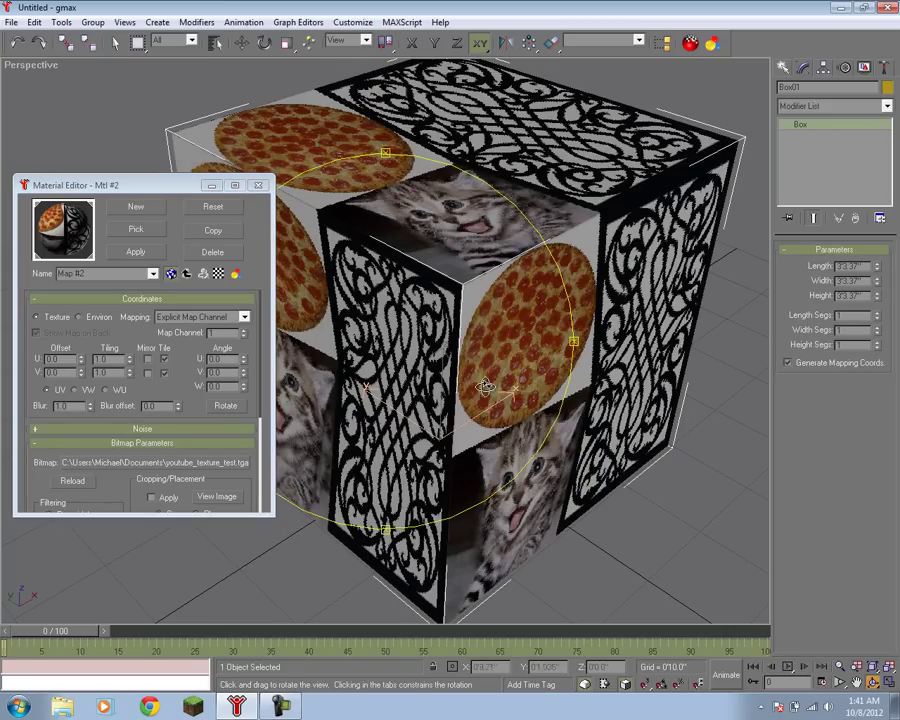
left_click_drag(486, 382, 632, 390)
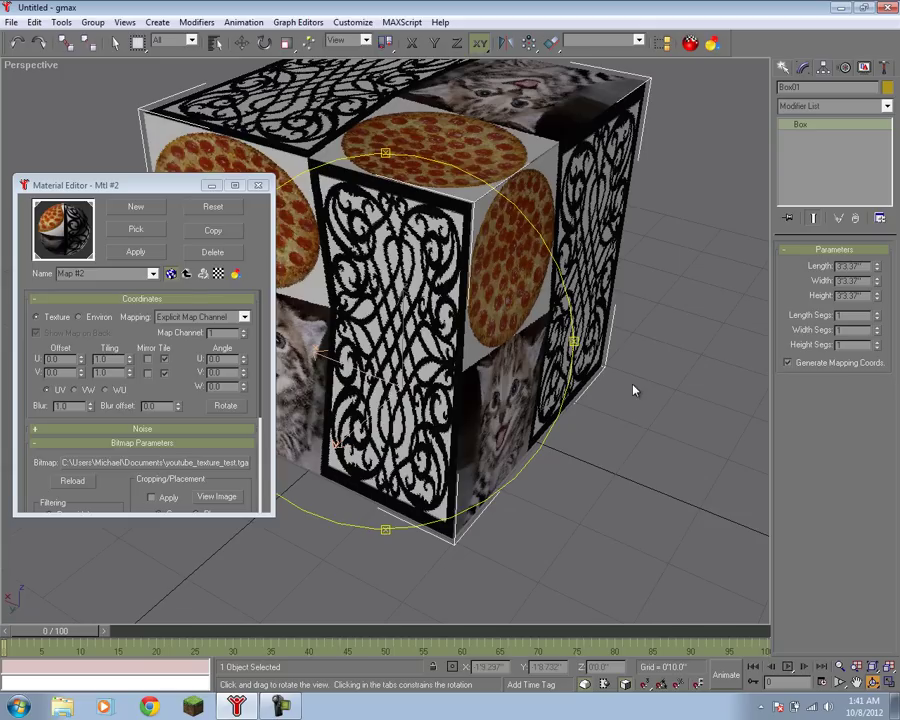
left_click(258, 187)
left_click_drag(333, 310, 516, 307)
scroll(518, 316, "down", 5)
scroll(515, 310, "down", 2)
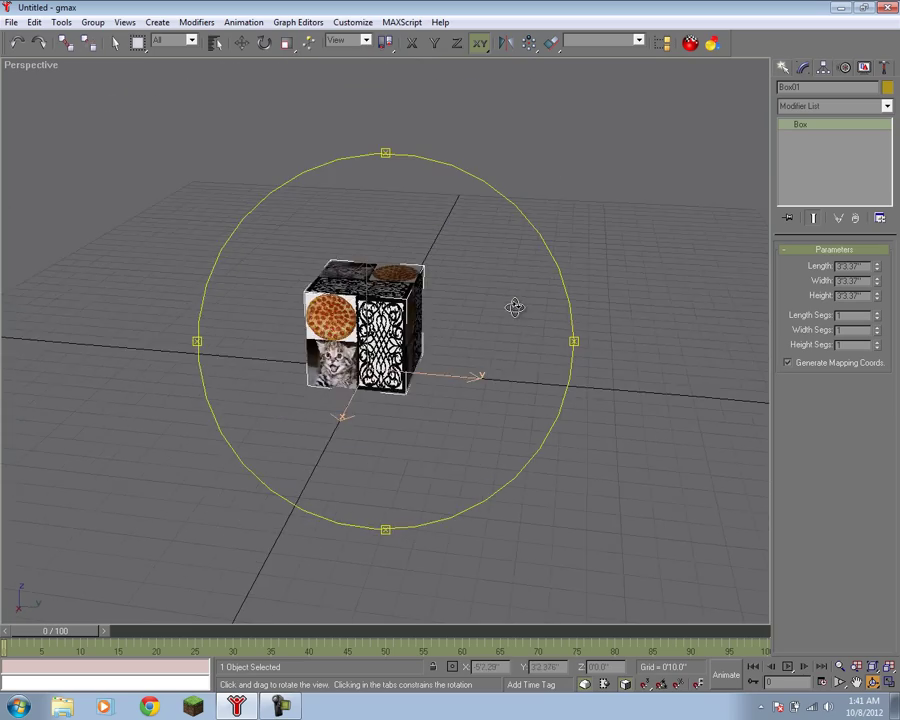
scroll(514, 305, "up", 10)
left_click_drag(538, 369, 536, 367)
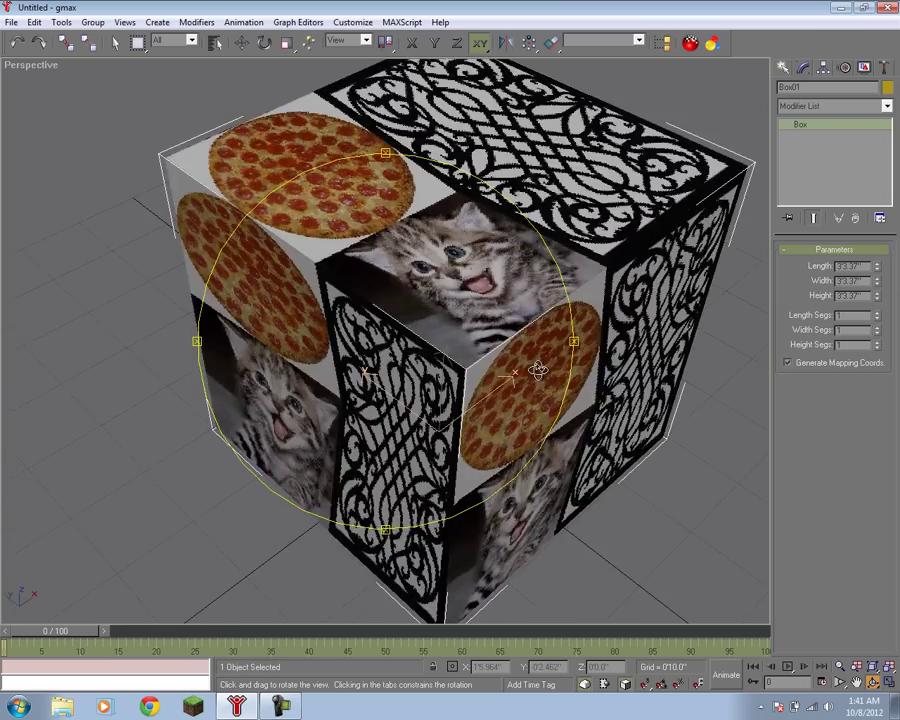
scroll(454, 366, "down", 3)
left_click_drag(434, 366, 430, 340)
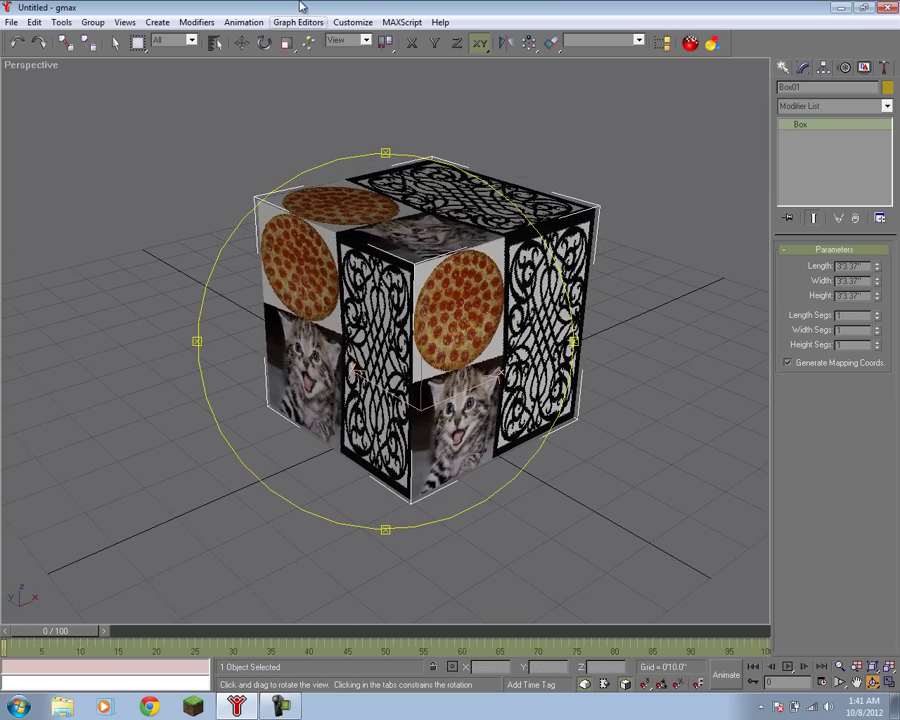
left_click_drag(402, 235, 380, 253)
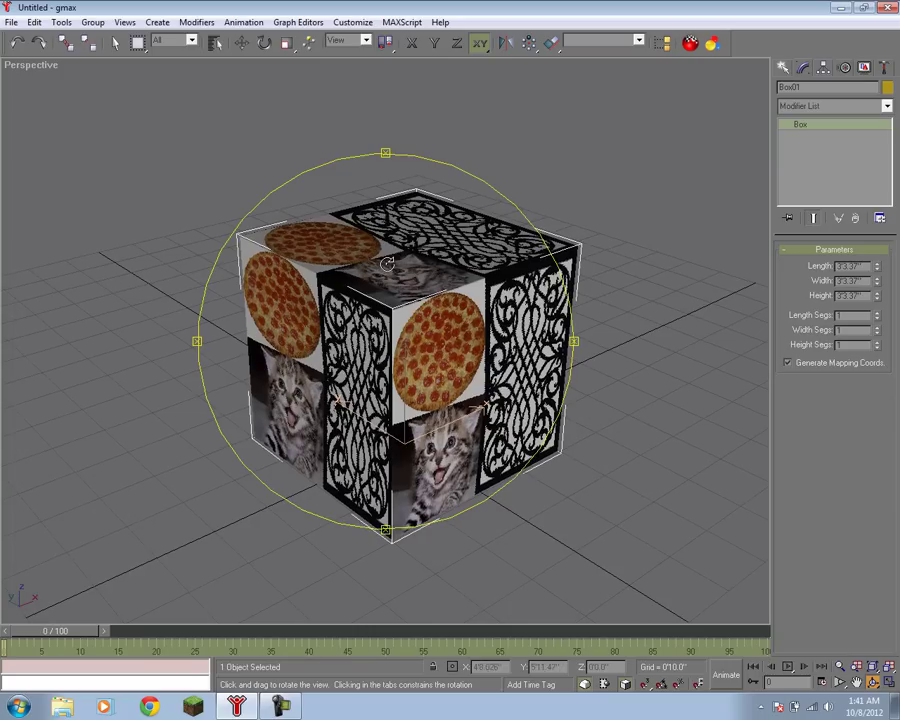
Step: Add an Unwrap UVW modifier to the cube, enter its Select Face level and open its UVW editor
left_click(795, 112)
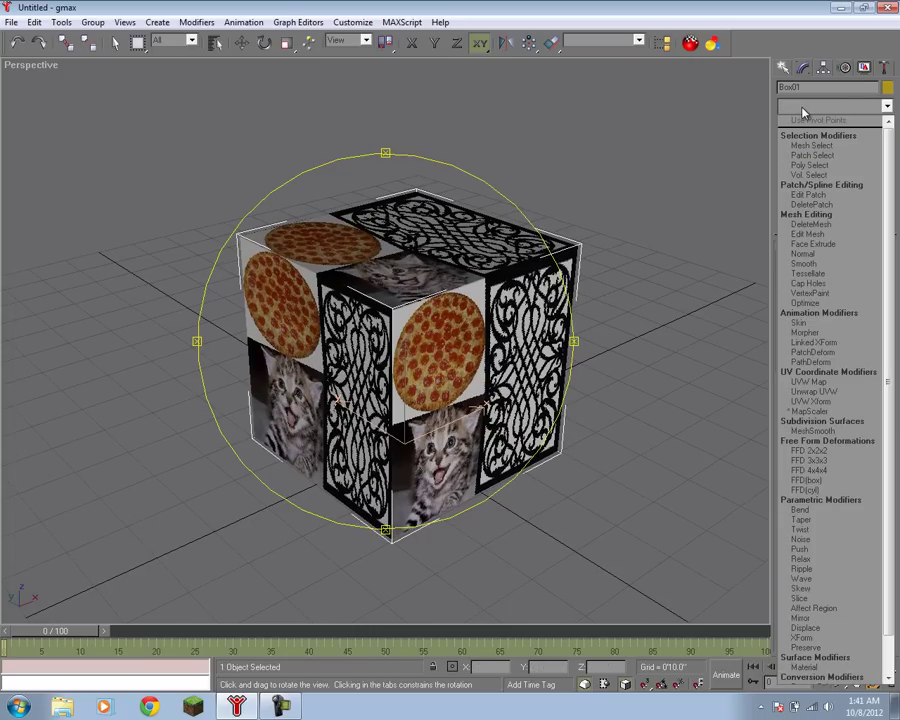
scroll(825, 378, "down", 1)
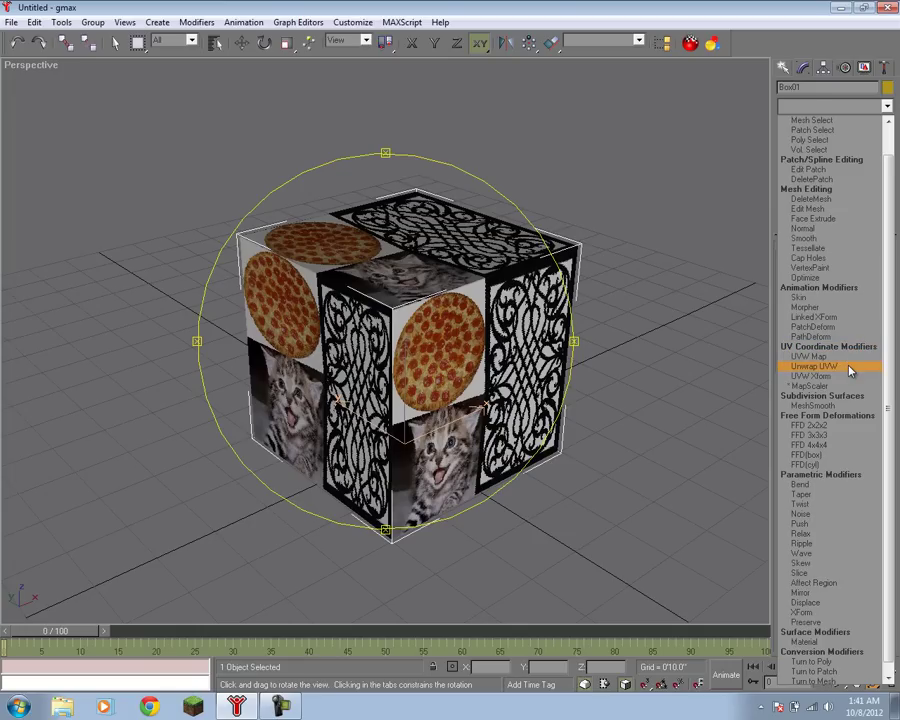
left_click(848, 367)
left_click(800, 124)
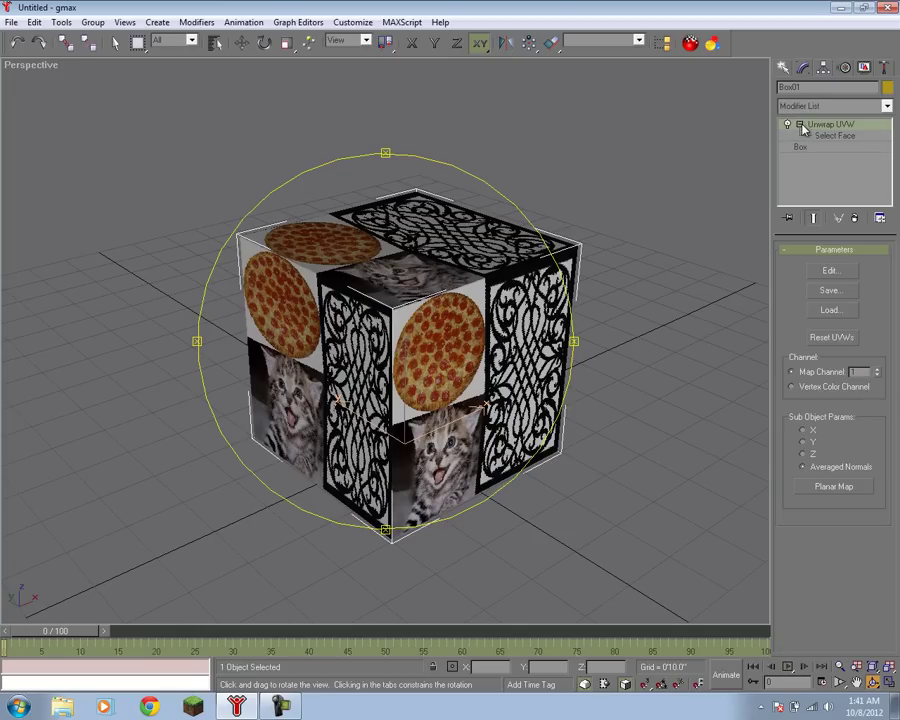
left_click(838, 137)
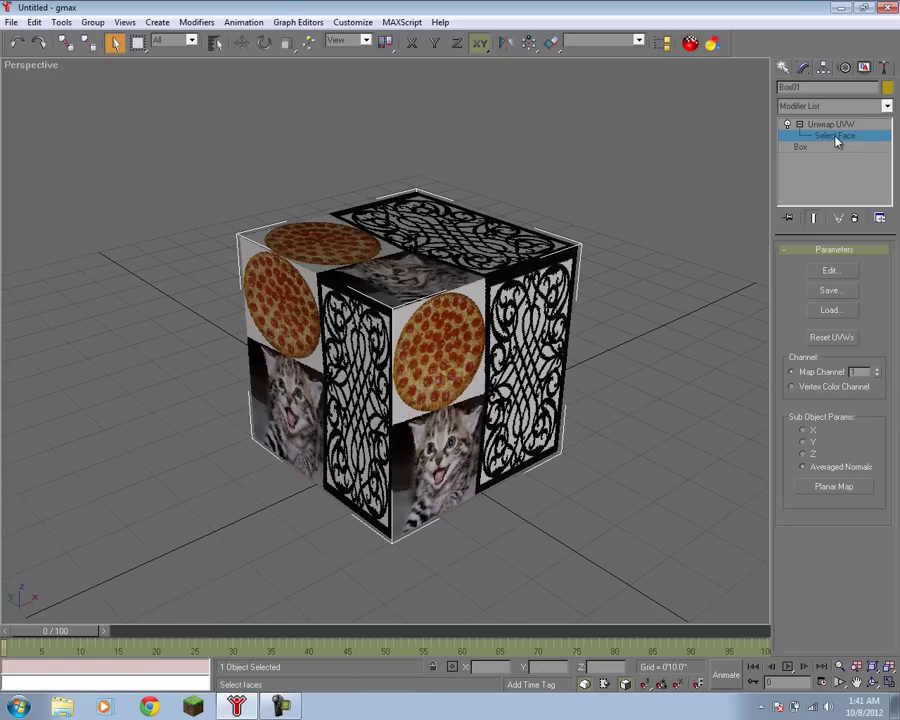
left_click(842, 273)
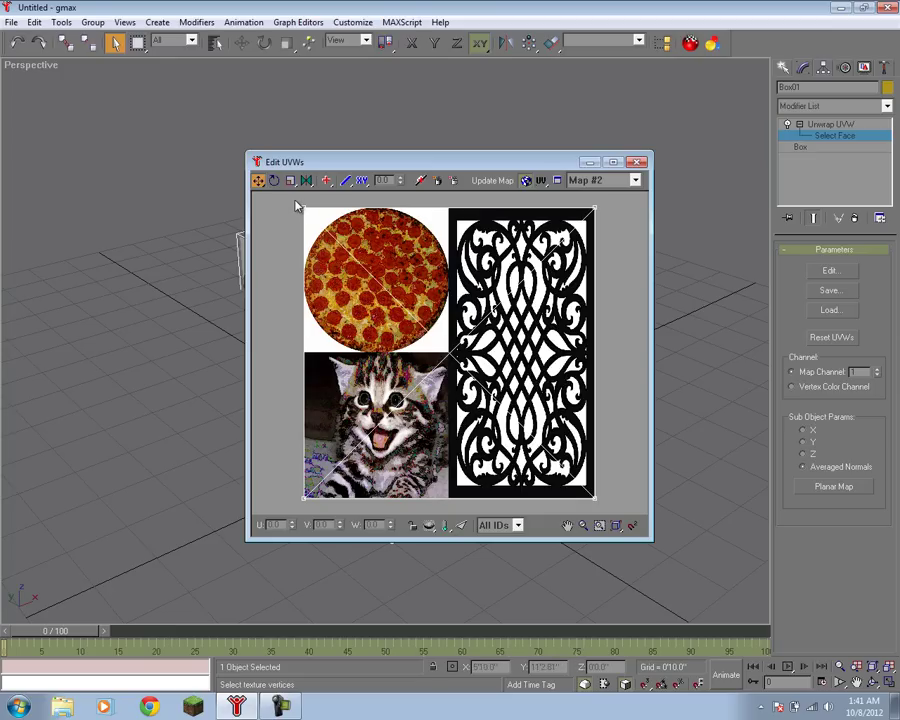
Step: Try shifting the two upper texture vertices inward over the image and undo both moves
left_click_drag(297, 203, 385, 272)
left_click_drag(536, 169, 806, 199)
left_click_drag(853, 229, 750, 336)
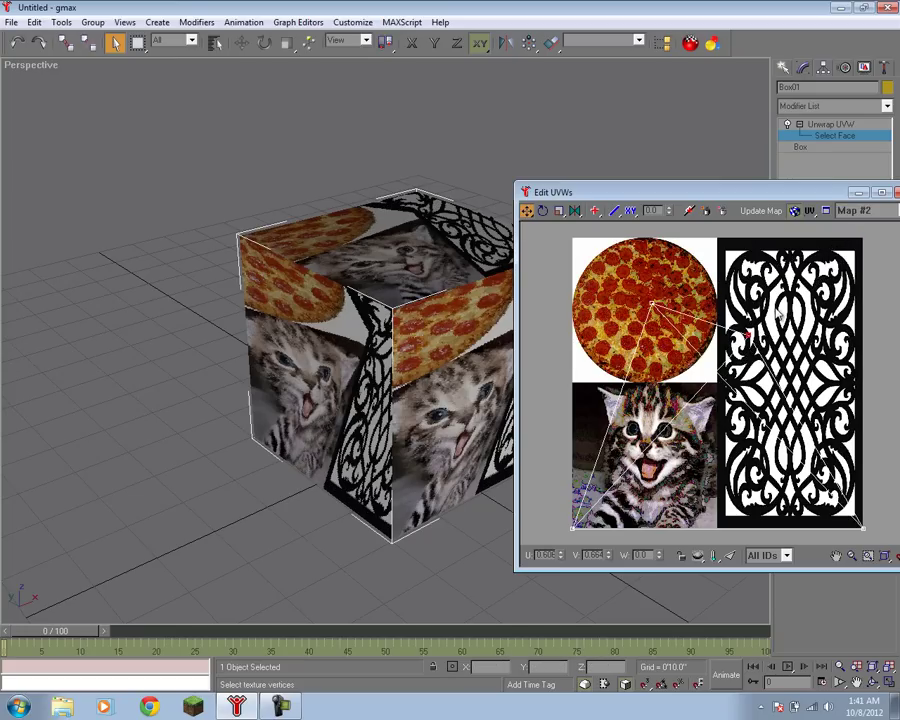
key("ctrl+z")
key("ctrl+z")
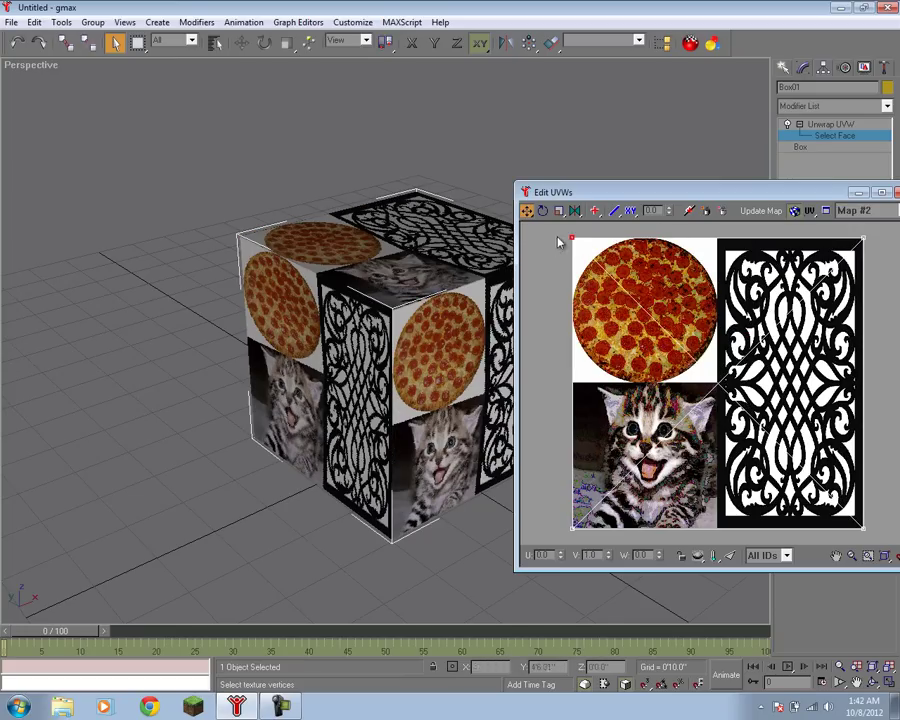
Step: Fit the UV square to the kitten picture by lowering its upper vertices and moving its right-hand vertices inward, and close the UVW editor
left_click(556, 270)
left_click_drag(565, 236, 878, 258)
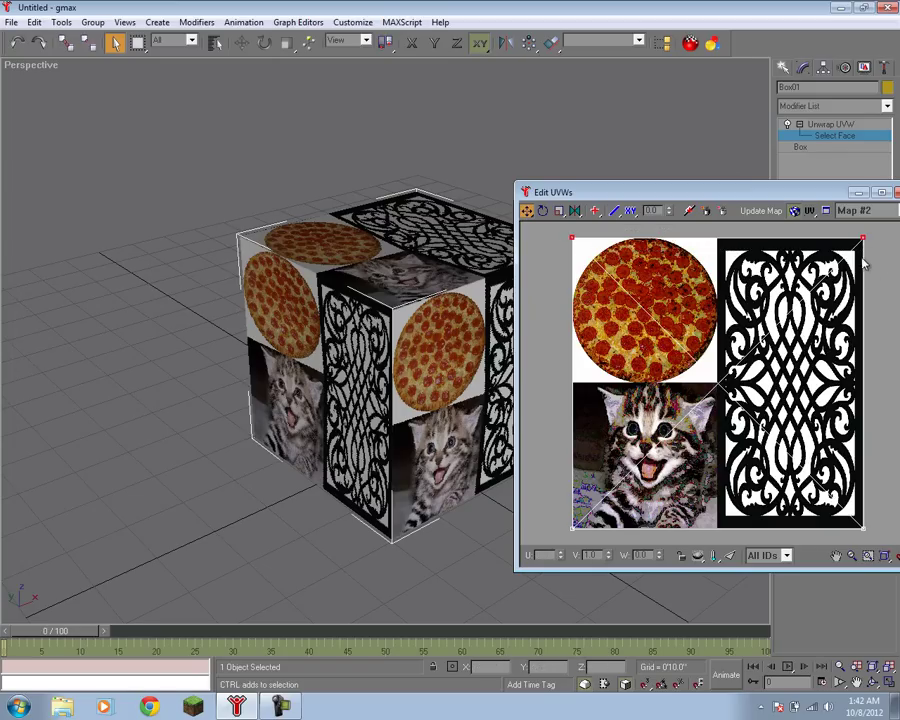
left_click_drag(866, 263, 854, 384)
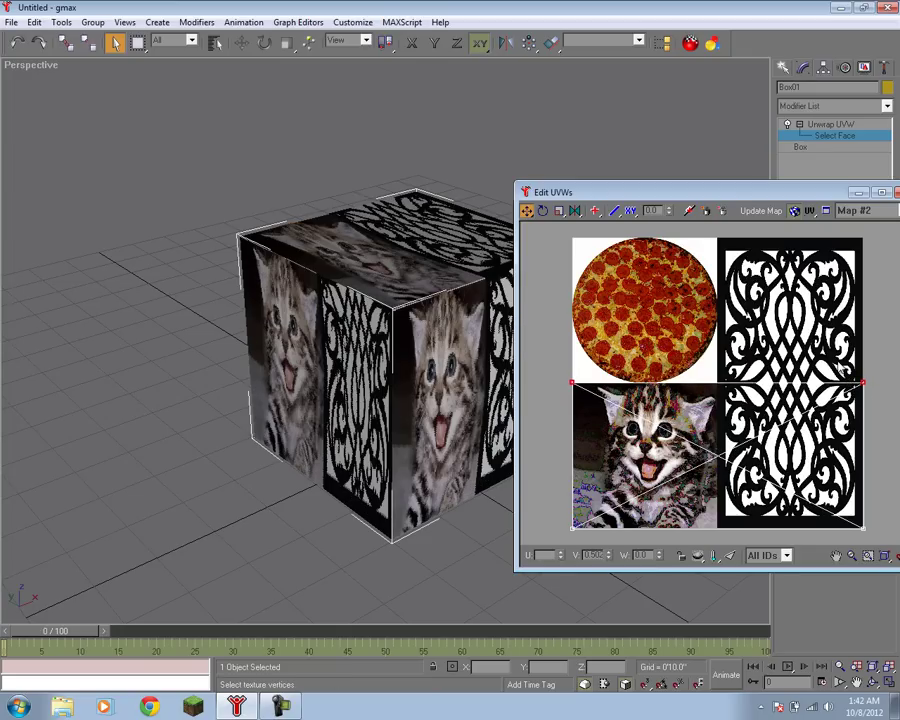
left_click_drag(868, 537, 716, 526)
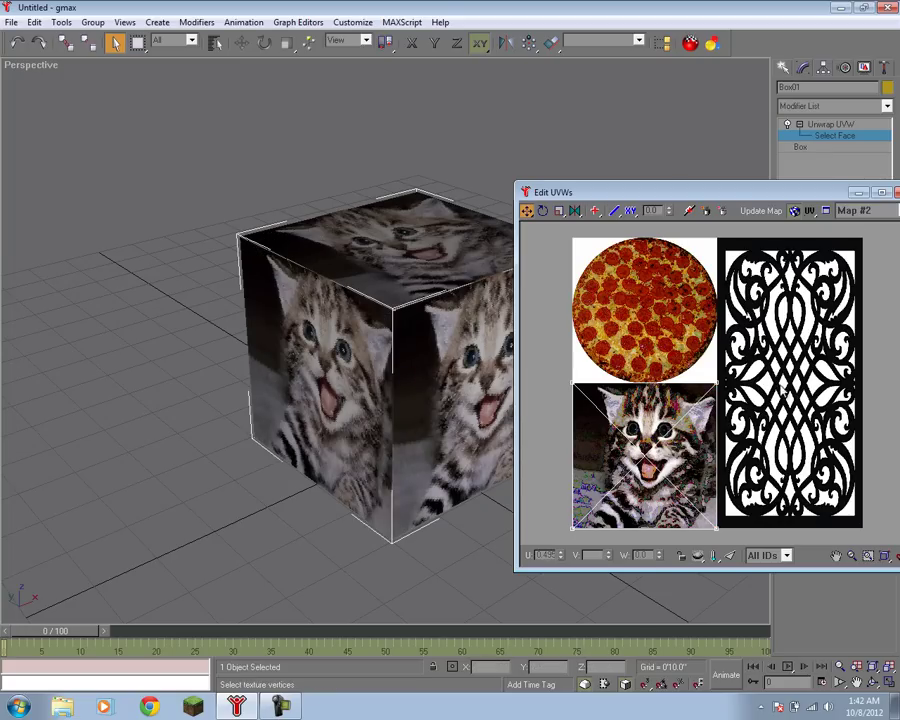
left_click_drag(799, 194, 693, 195)
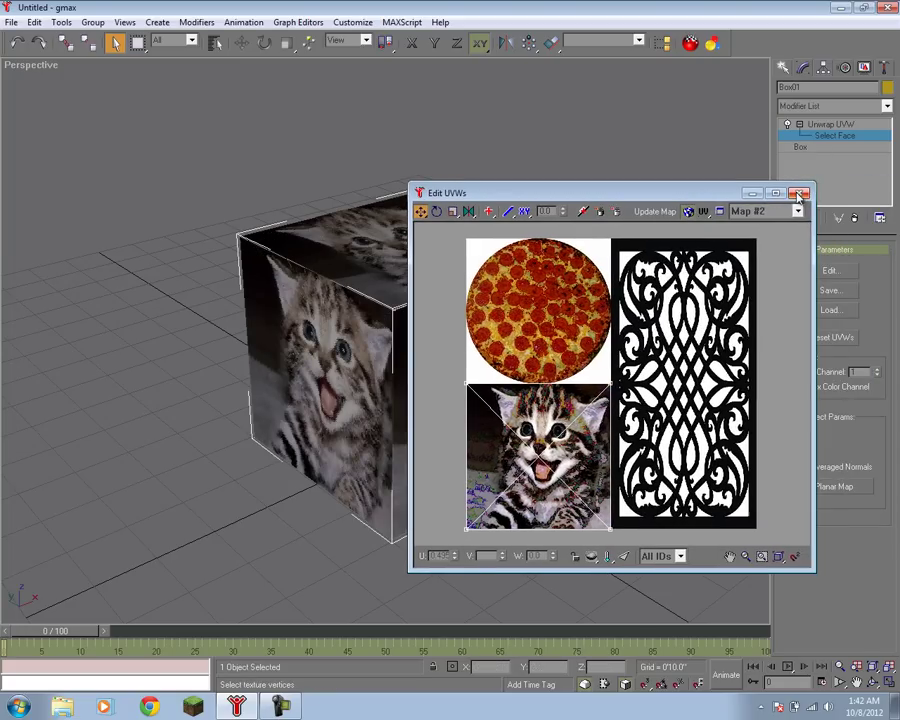
left_click(798, 193)
left_click(872, 681)
left_click_drag(327, 284, 815, 155)
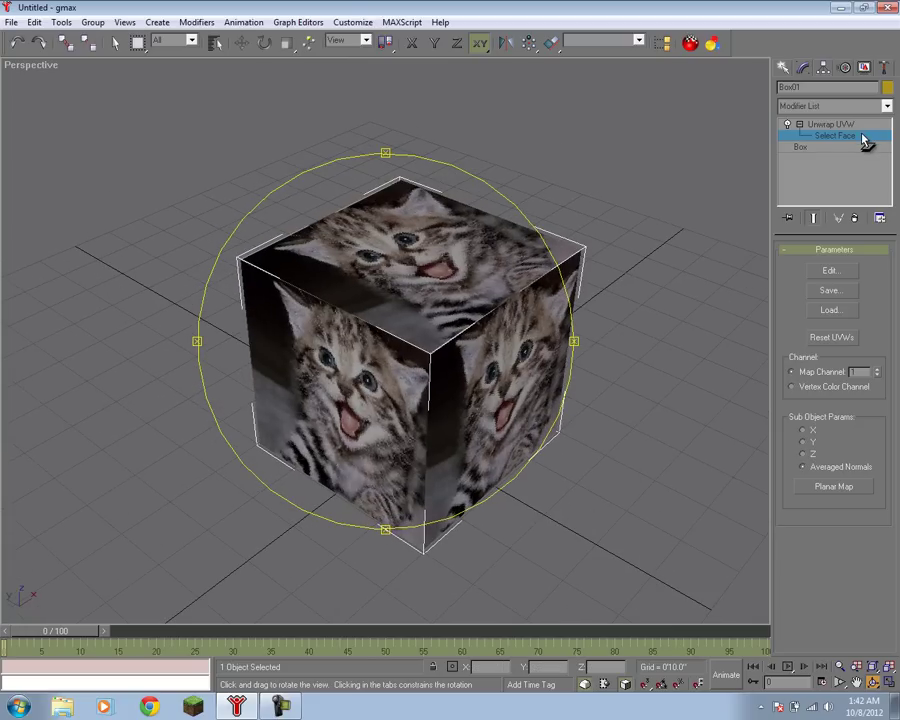
left_click(863, 137)
left_click(863, 137)
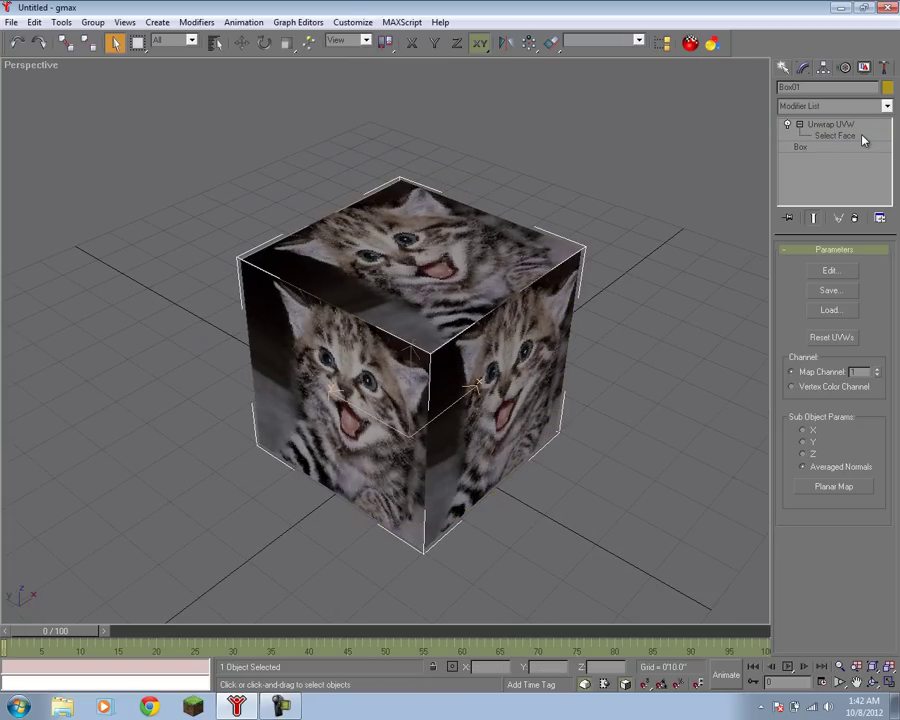
left_click(846, 272)
left_click_drag(633, 195, 746, 197)
left_click(438, 232)
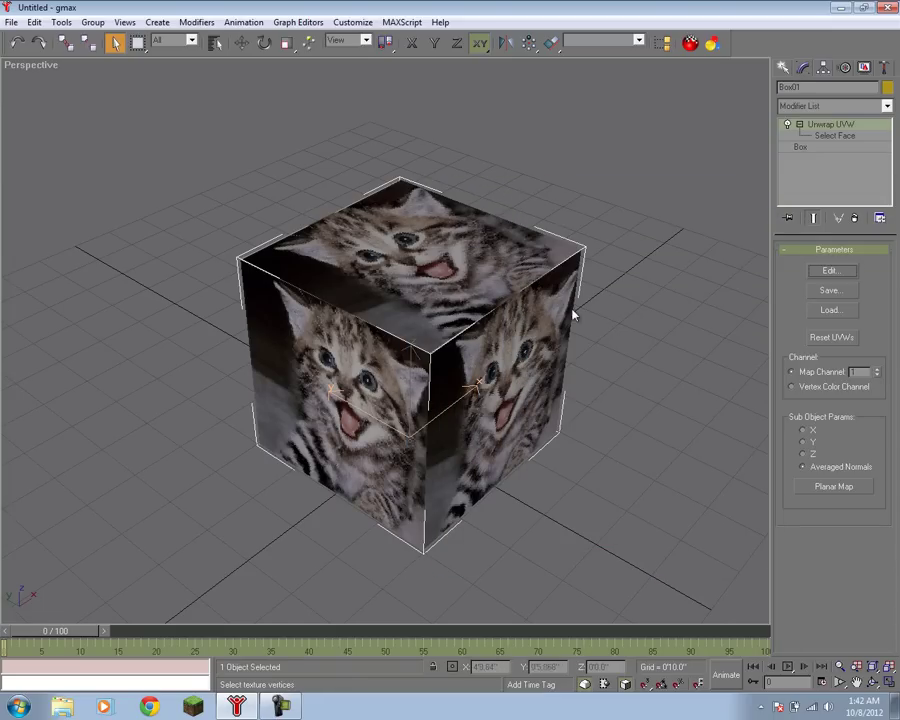
left_click(655, 333)
left_click(434, 266)
Step: Select the cube's top face at the Select Face level and apply a Planar Map to it using Averaged Normals
left_click(836, 135)
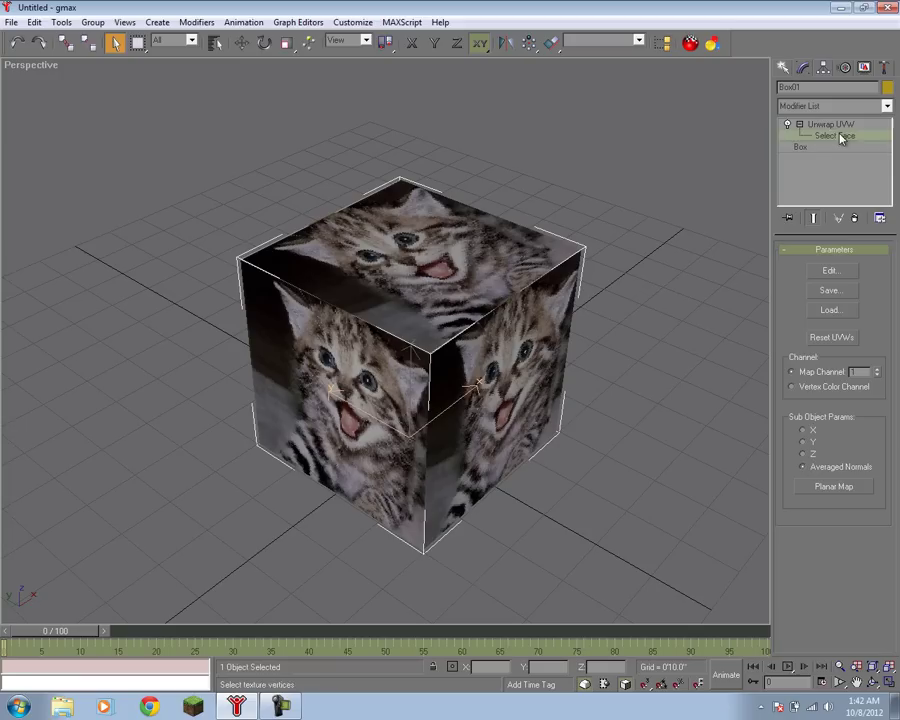
left_click(356, 305)
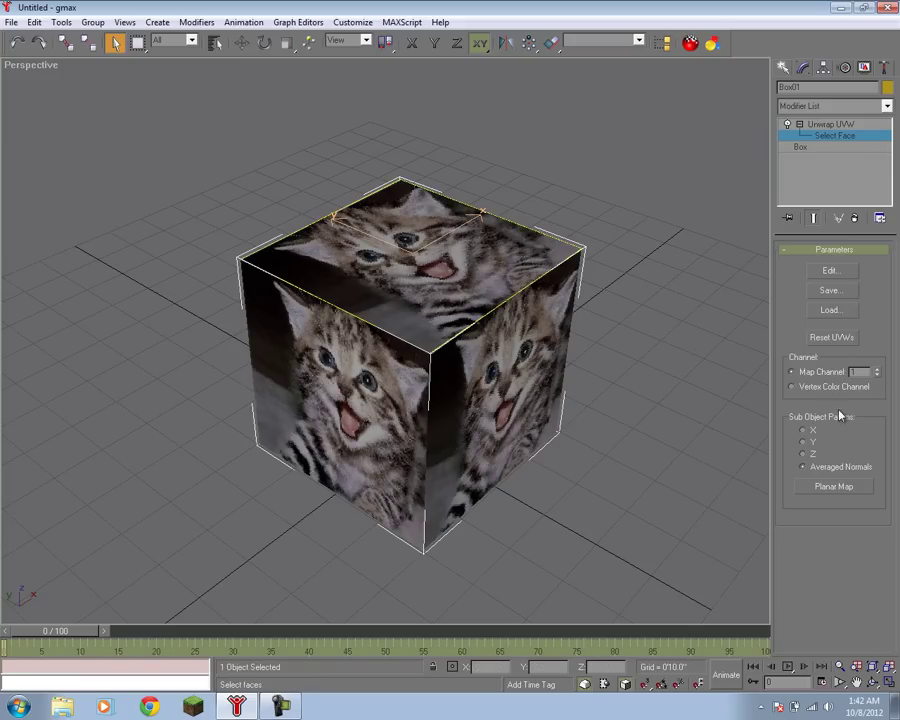
left_click(831, 270)
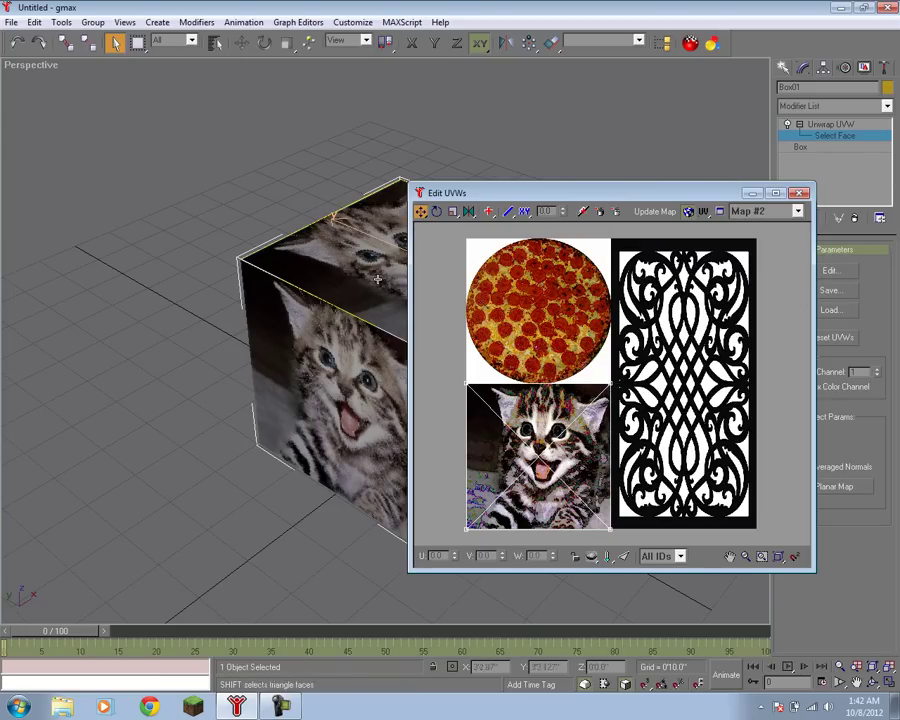
left_click(798, 192)
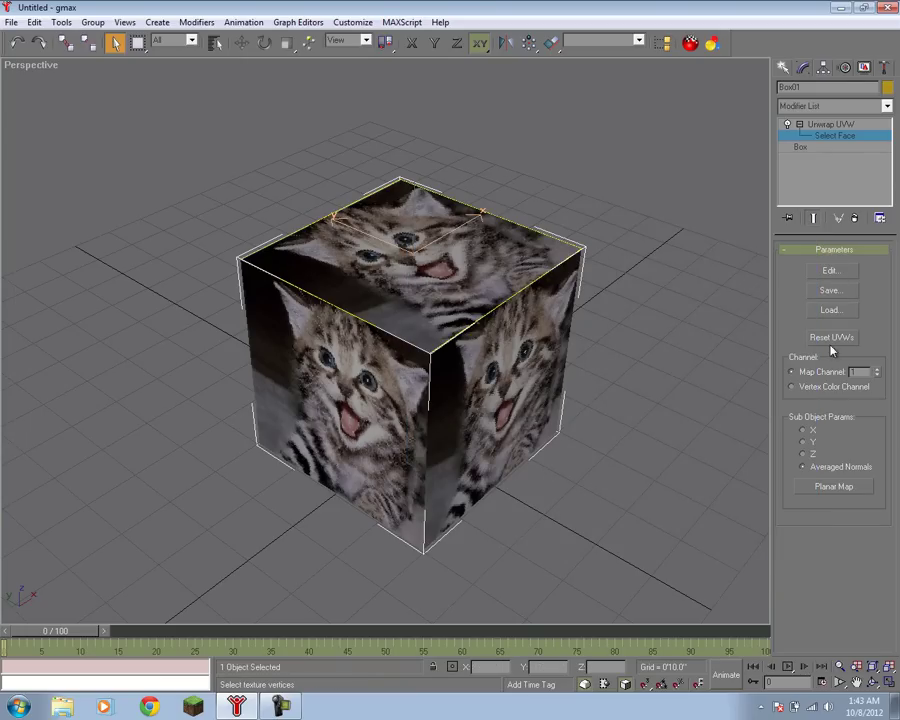
left_click(839, 489)
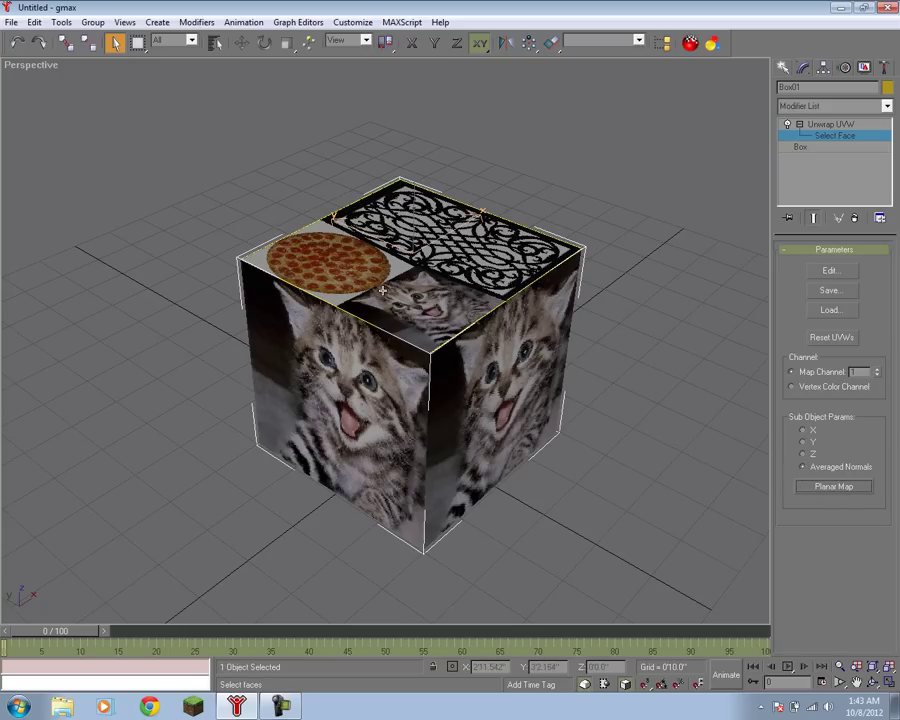
Step: Scale down the top face's UV square in the UVW editor and align its upper-left corner with the pizza picture's corner
left_click(844, 271)
left_click(830, 271)
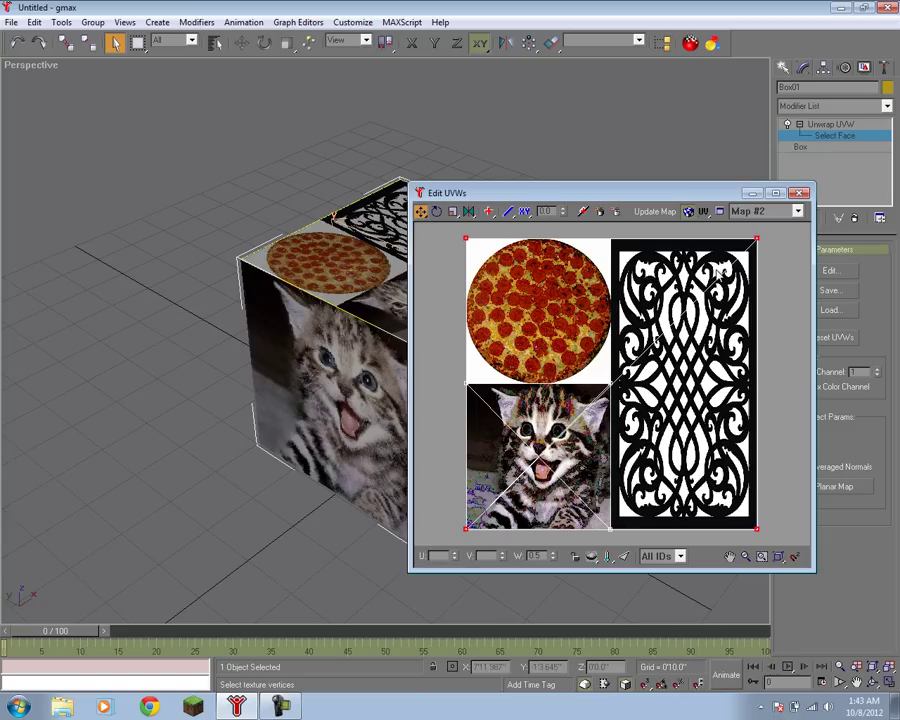
left_click(452, 211)
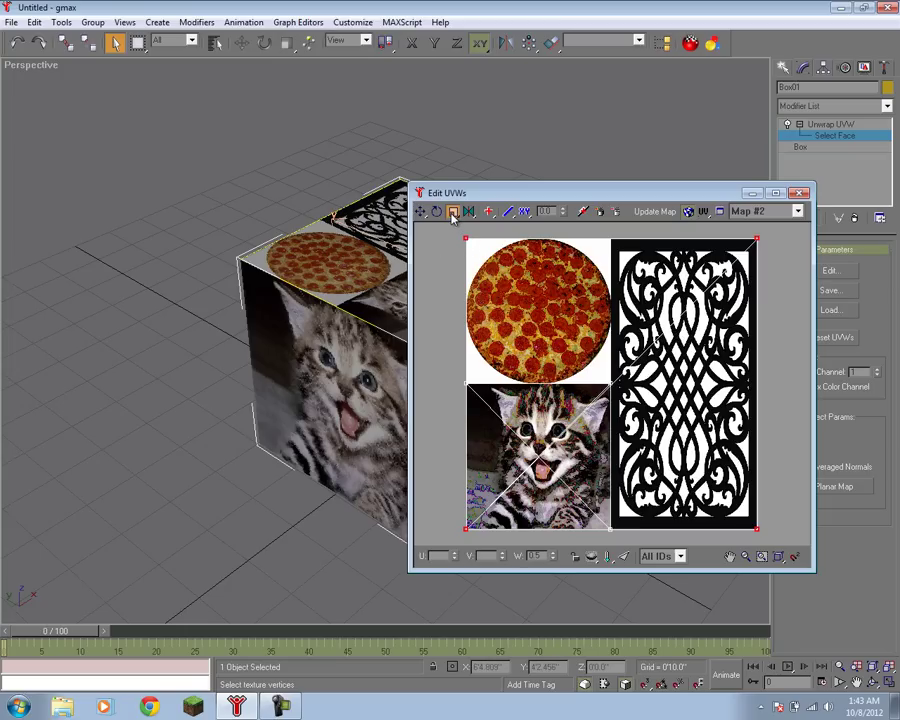
left_click_drag(466, 241, 519, 290)
left_click(421, 211)
left_click_drag(519, 290, 465, 236)
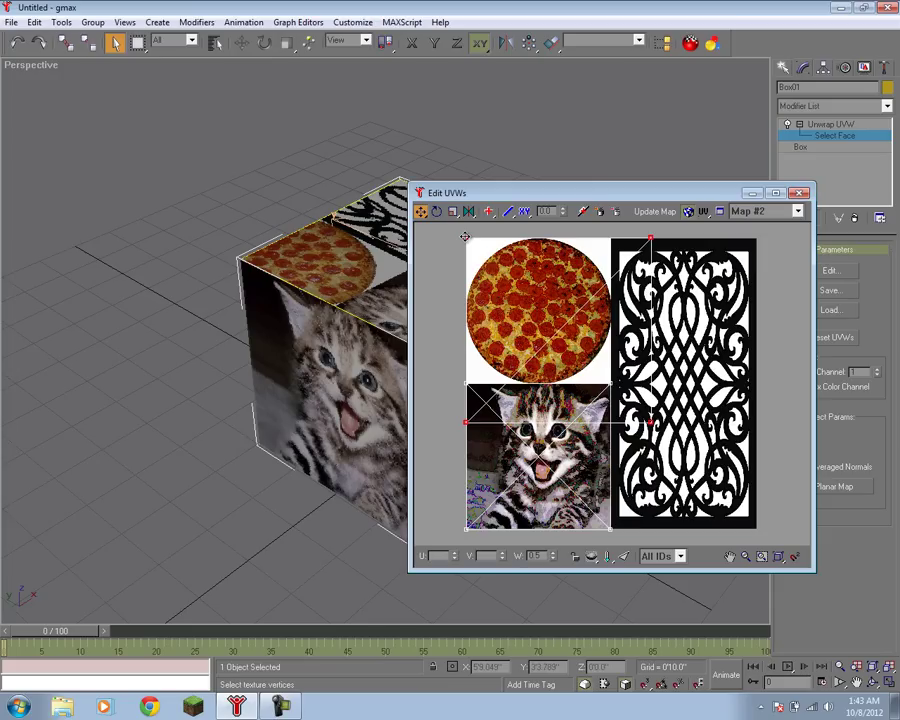
Step: Try rotating and mirroring the top face's UV square, undoing the rotation
left_click(435, 213)
left_click_drag(651, 238, 714, 358)
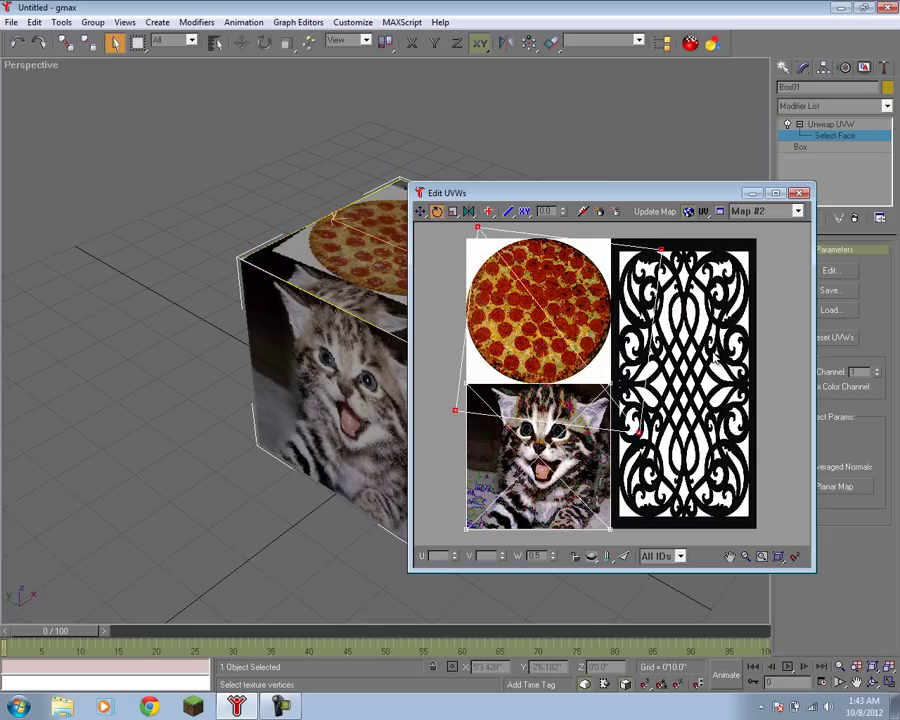
key("ctrl+z")
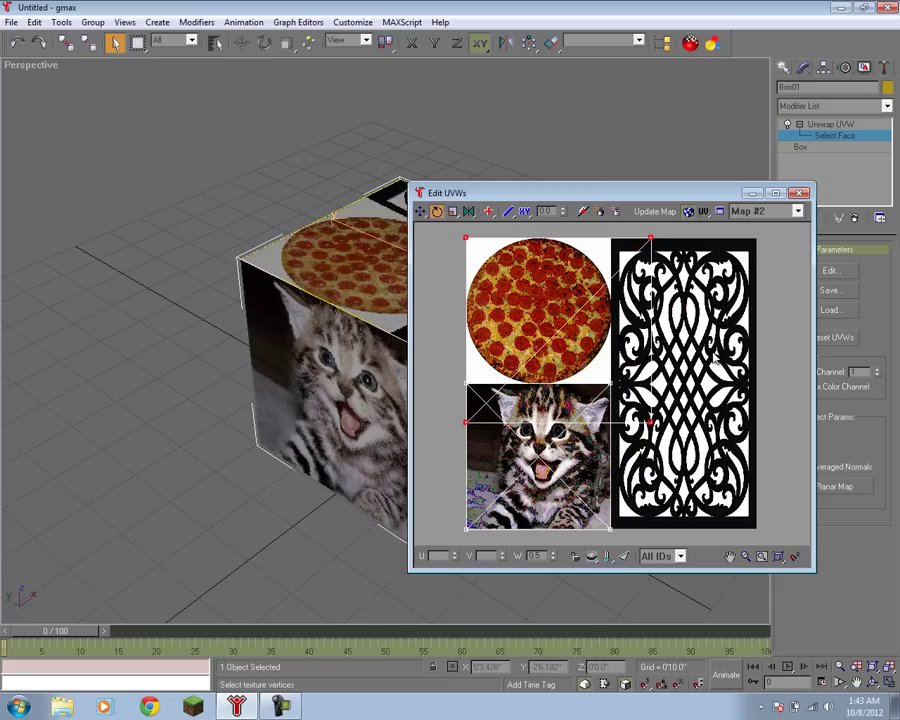
left_click(469, 212)
left_click(474, 212)
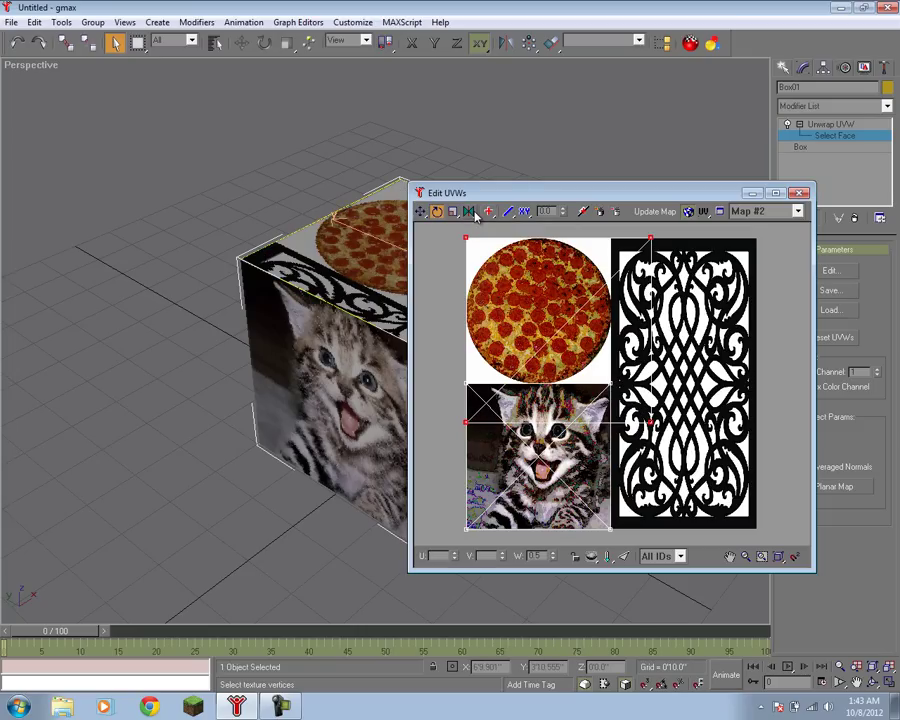
left_click_drag(474, 212, 474, 247)
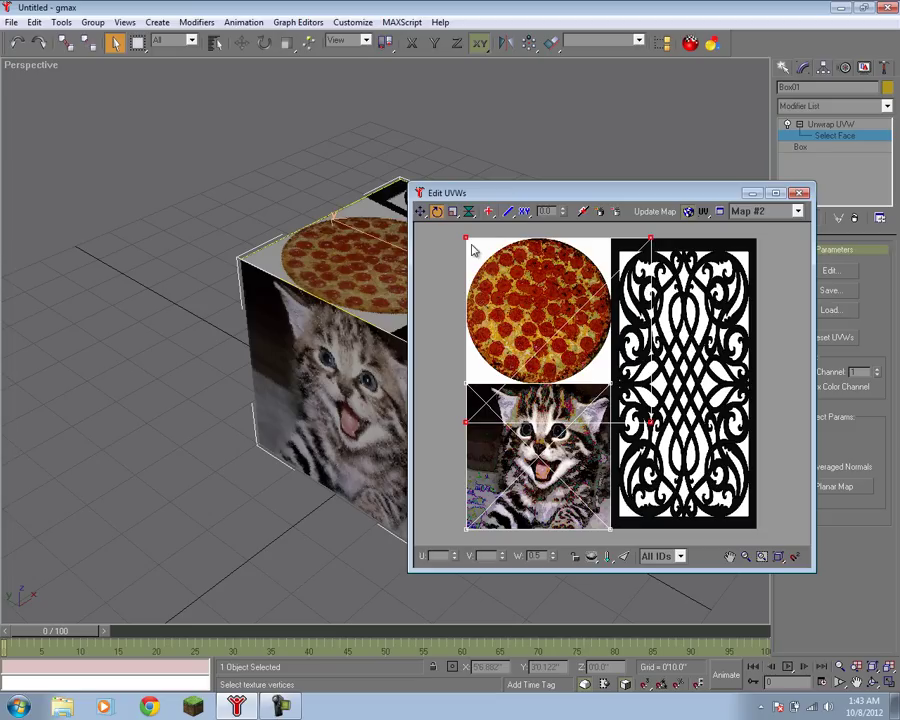
Step: Fit the top face's lower and right-hand UV vertices to the pizza picture's edges, close the UVW editor and deselect the face
left_click(421, 213)
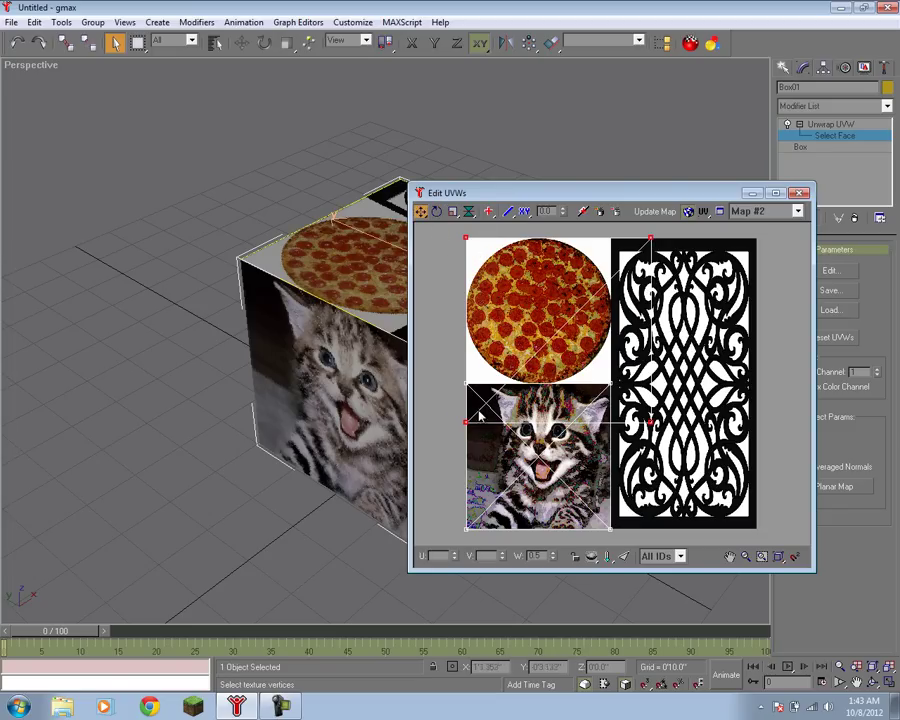
left_click_drag(432, 405, 610, 239)
left_click(657, 273)
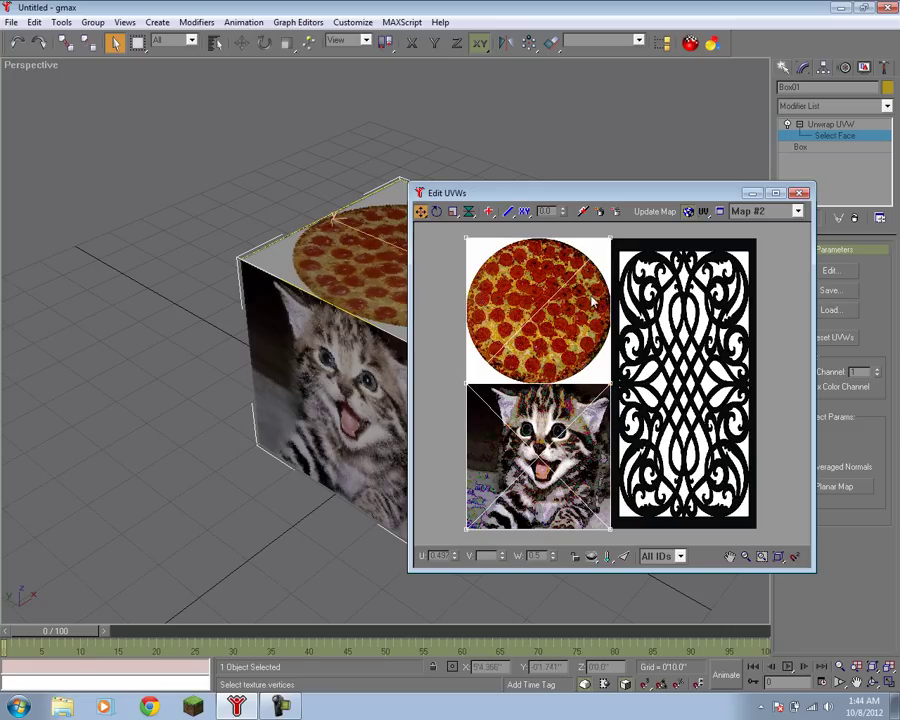
left_click(799, 193)
left_click(576, 336)
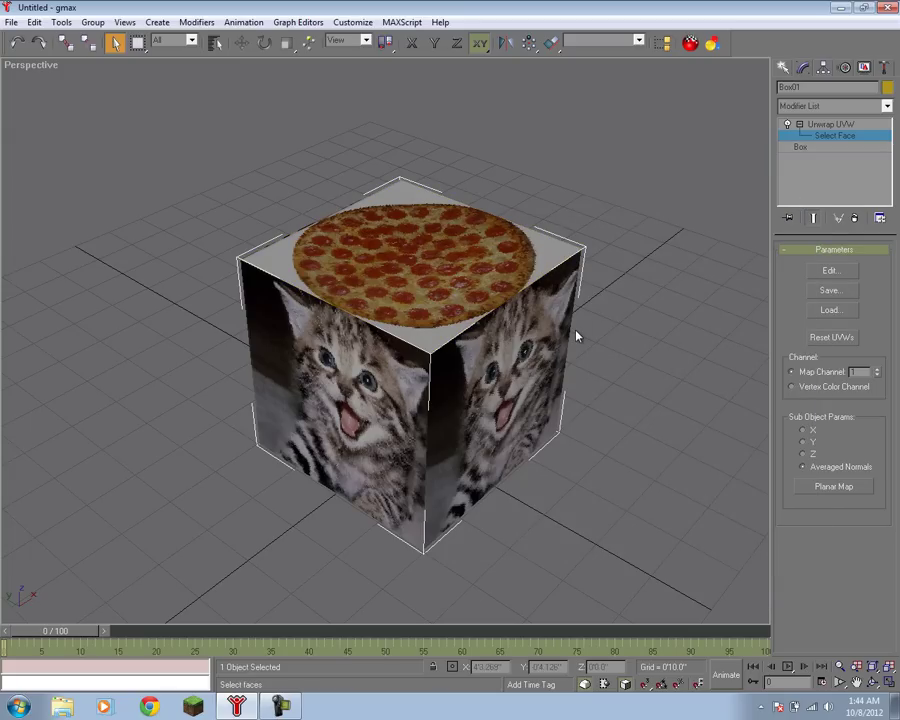
left_click(871, 682)
left_click_drag(498, 406, 636, 406)
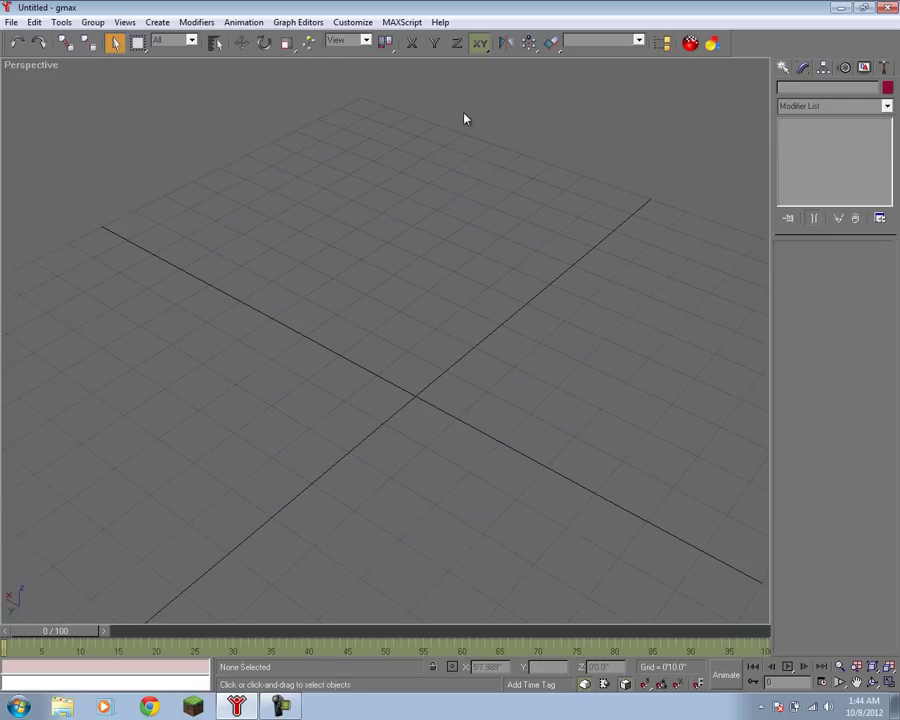
Step: Draw a box about 4 ft 2 in long, 4 ft 2 in wide and 3 ft 5 in high, and move it near the grid's center
left_click(783, 67)
left_click(808, 159)
left_click_drag(307, 325, 628, 307)
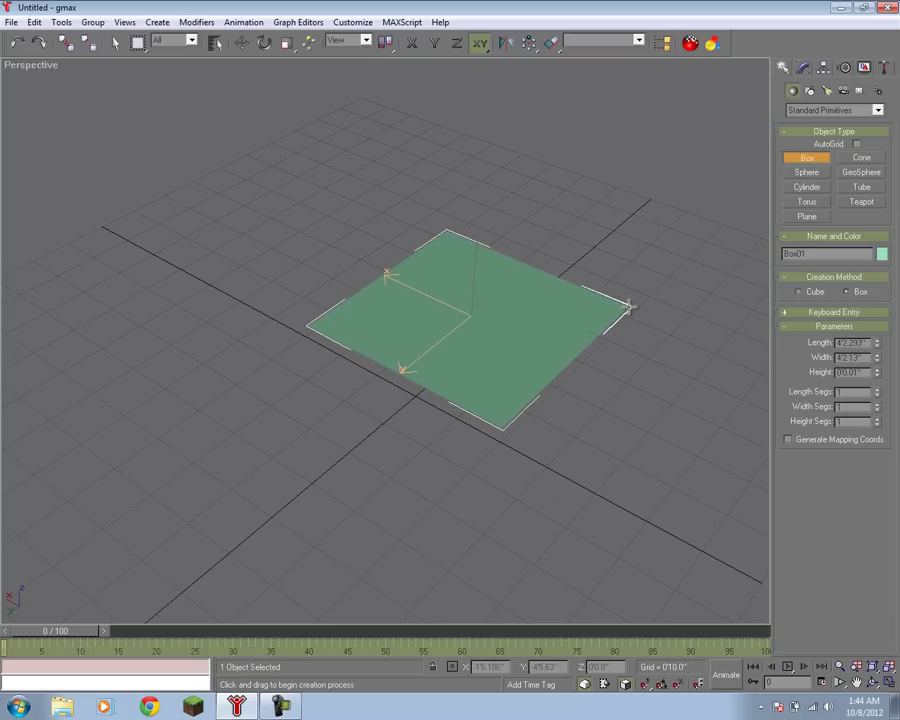
left_click(556, 161)
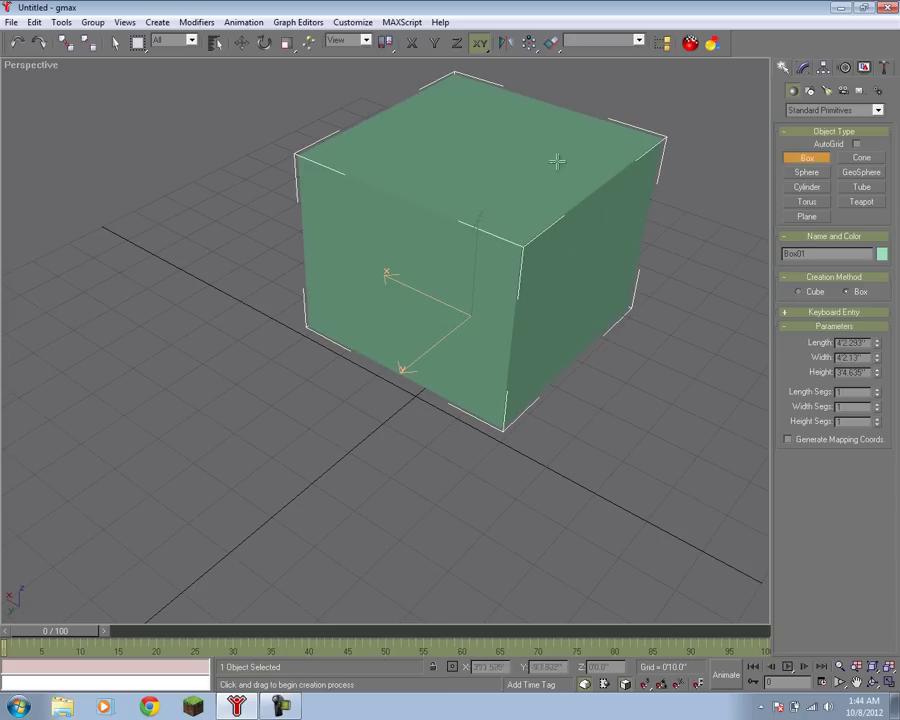
left_click(242, 42)
left_click_drag(440, 335, 366, 440)
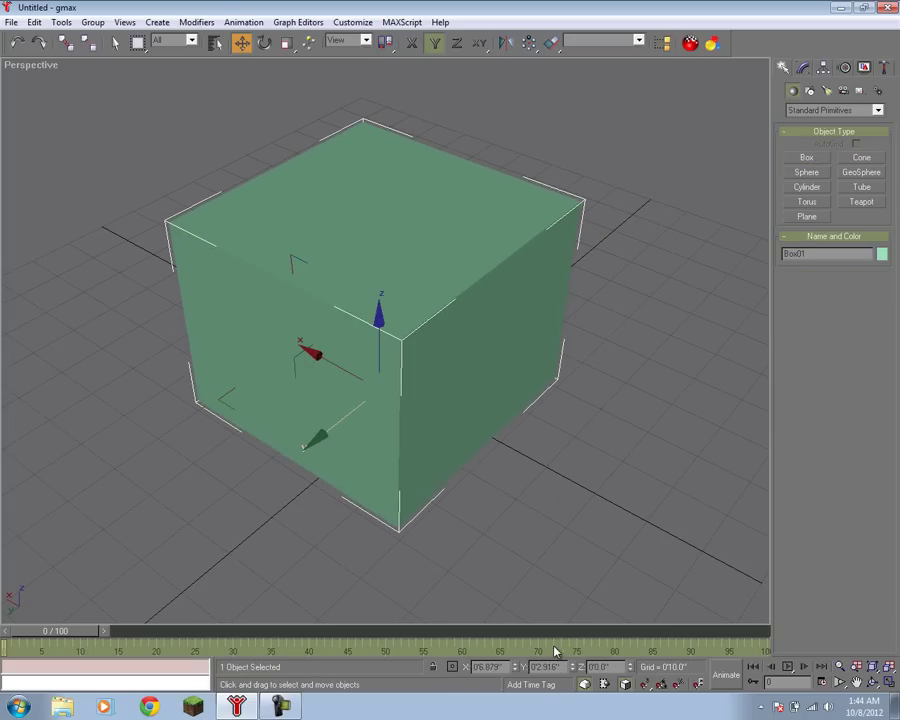
Step: Convert the new box to an Editable Poly and expand its sub-object levels
right_click(501, 388)
mouse_move(596, 492)
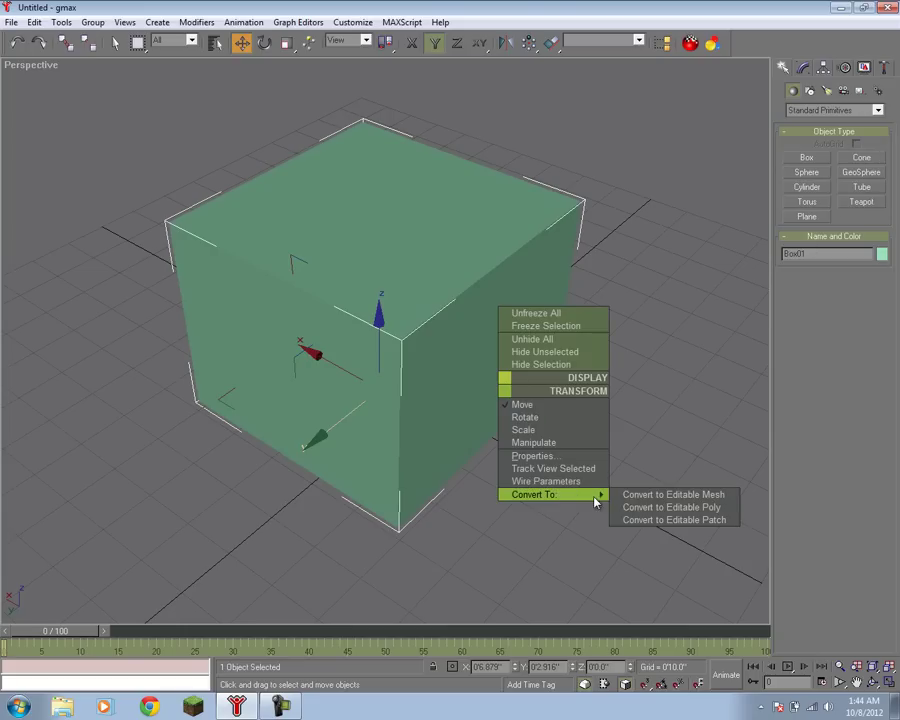
left_click(650, 508)
left_click(786, 124)
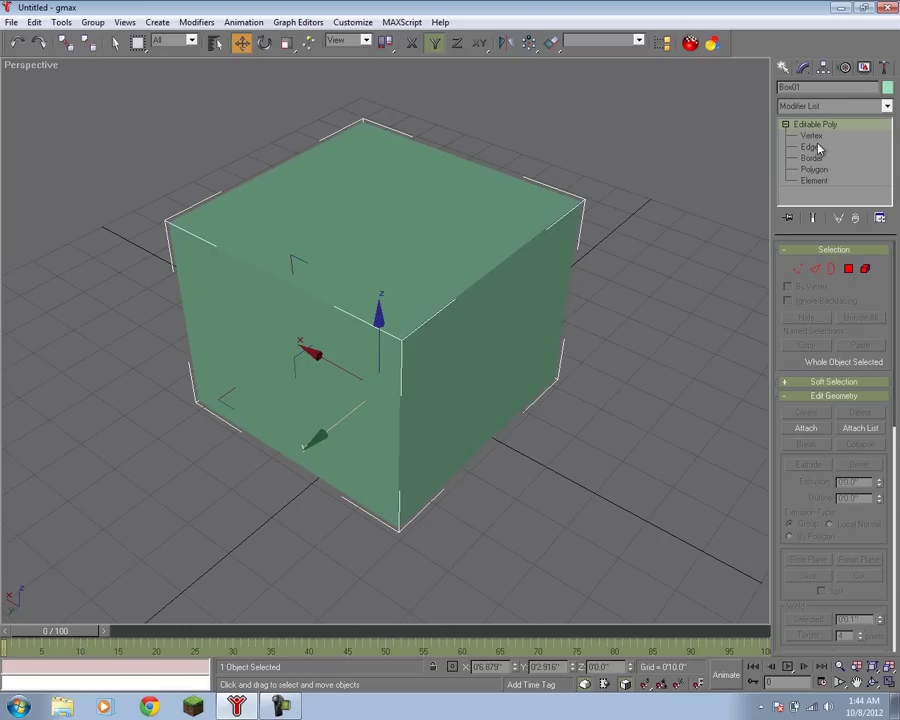
Step: Chamfer the three edges meeting at the box's front top corner into wide, multi-faceted bevels, and deselect the box
left_click(808, 147)
left_click(518, 252)
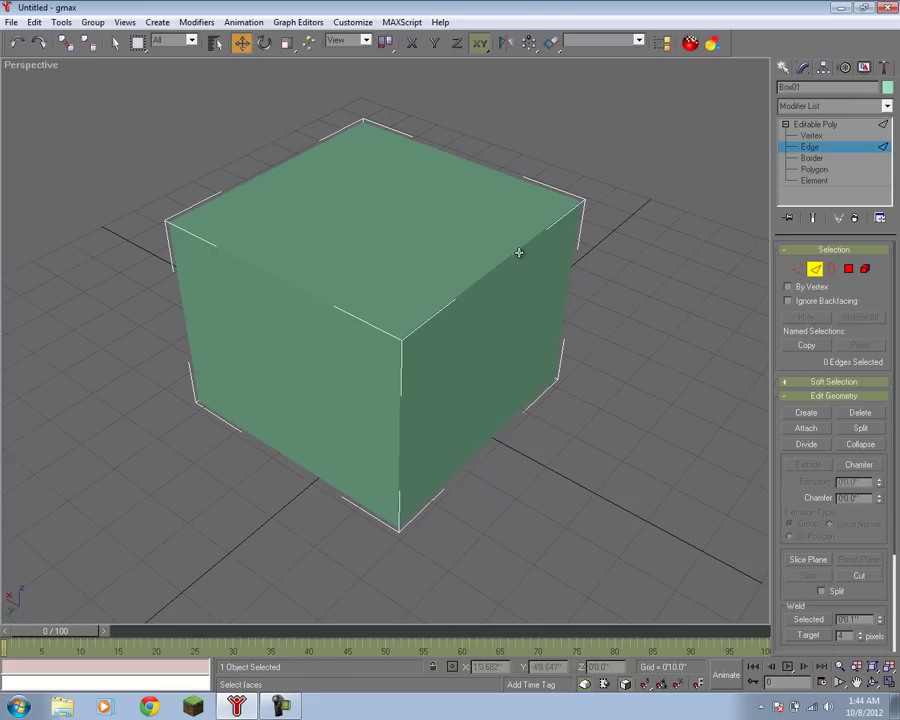
left_click(343, 309, "ctrl")
left_click(397, 371, "ctrl")
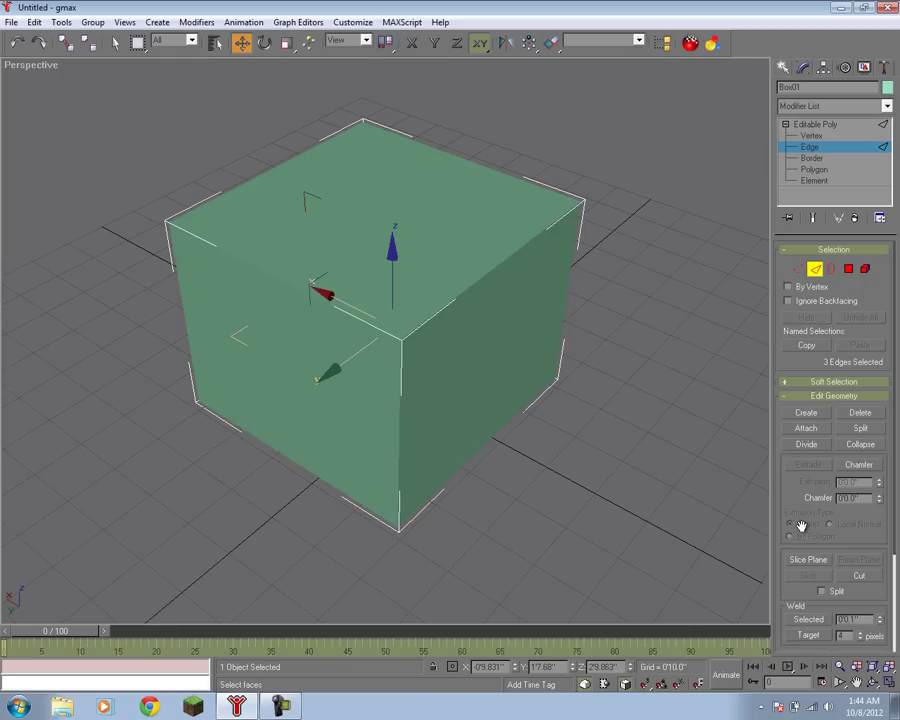
left_click_drag(801, 546, 795, 411)
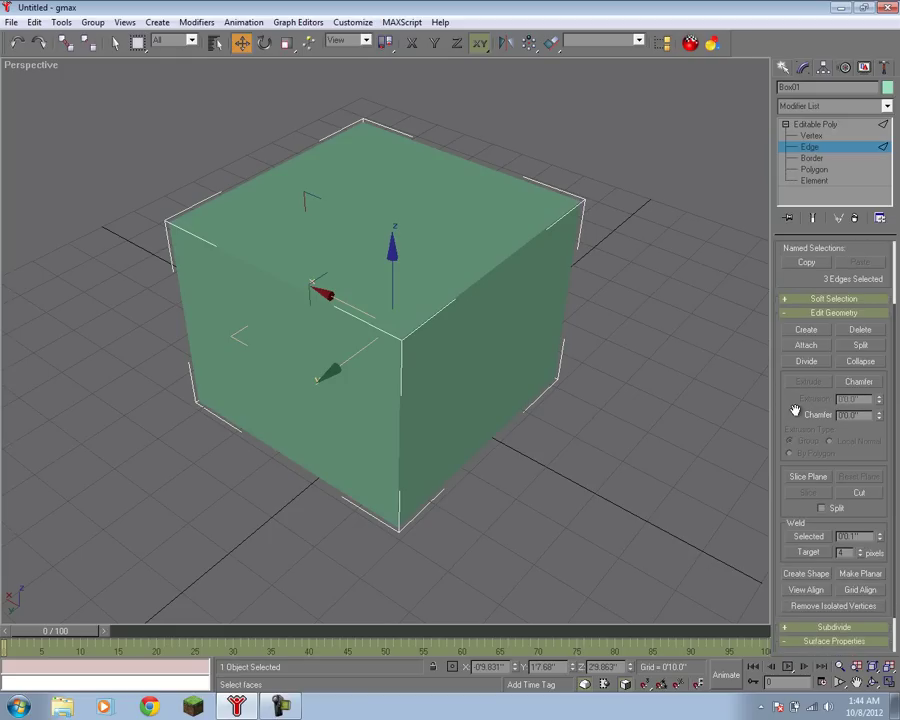
left_click(857, 383)
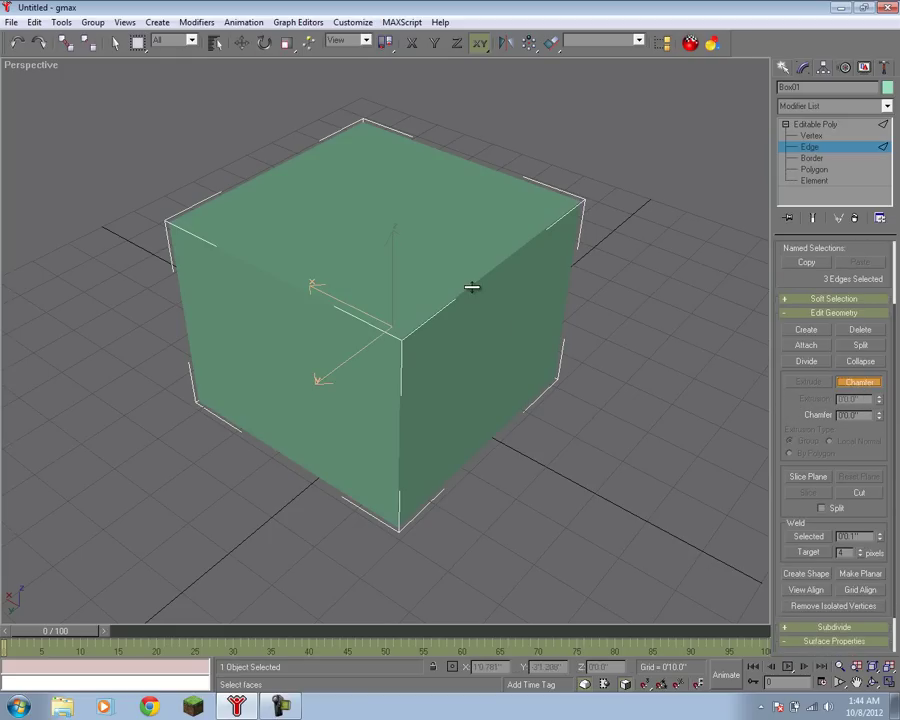
left_click_drag(471, 284, 484, 321)
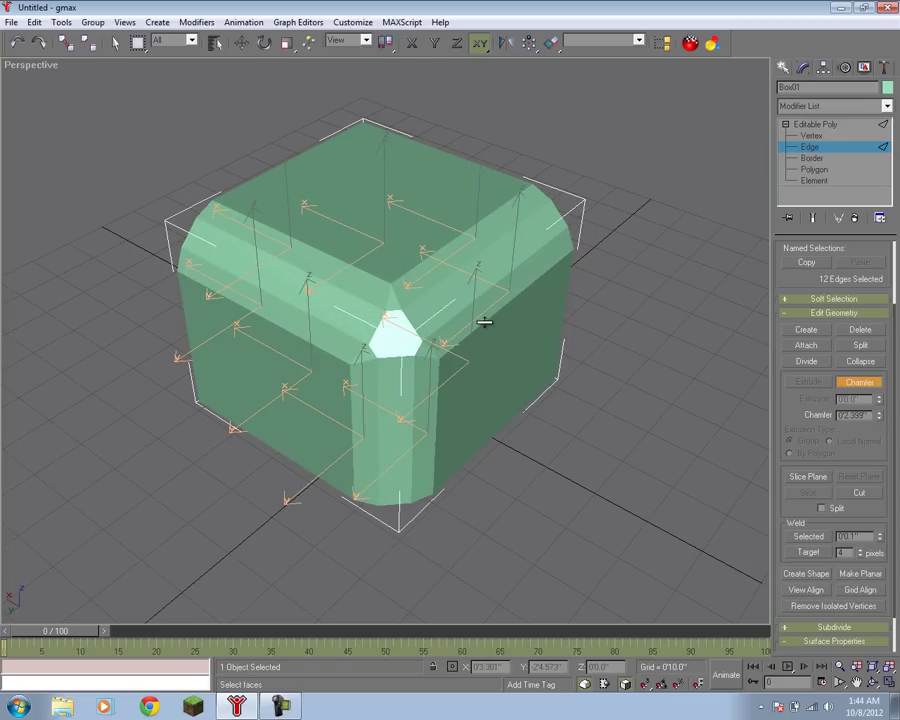
left_click(662, 277)
left_click(831, 128)
left_click(630, 314)
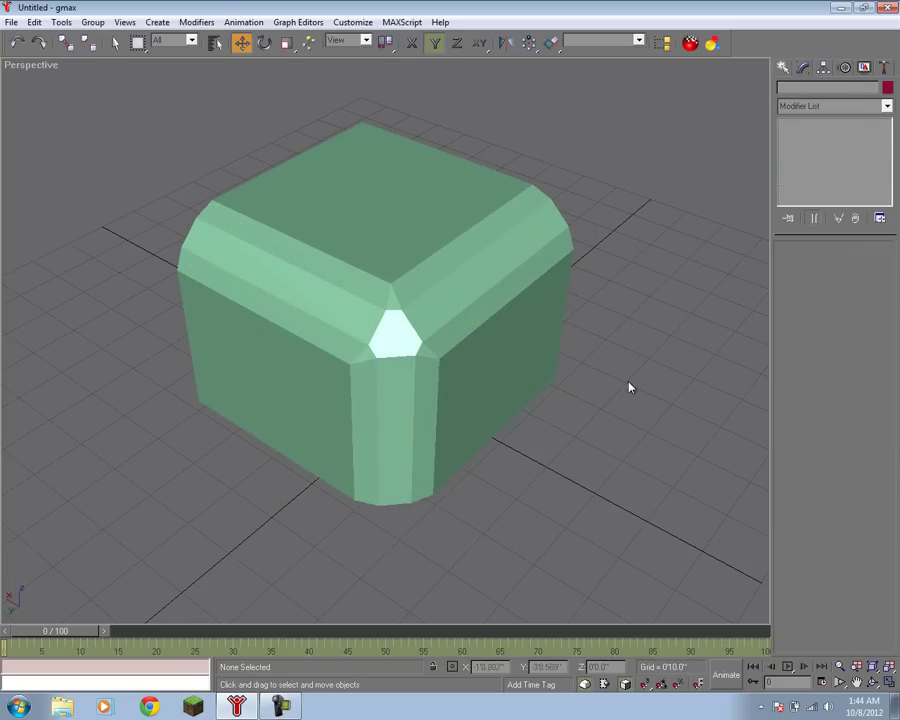
Step: Apply the material Mtl #2 with the youtube_texture_test.tga bitmap to the chamfered box and close the Material Editor
left_click(873, 682)
left_click_drag(462, 374, 378, 383)
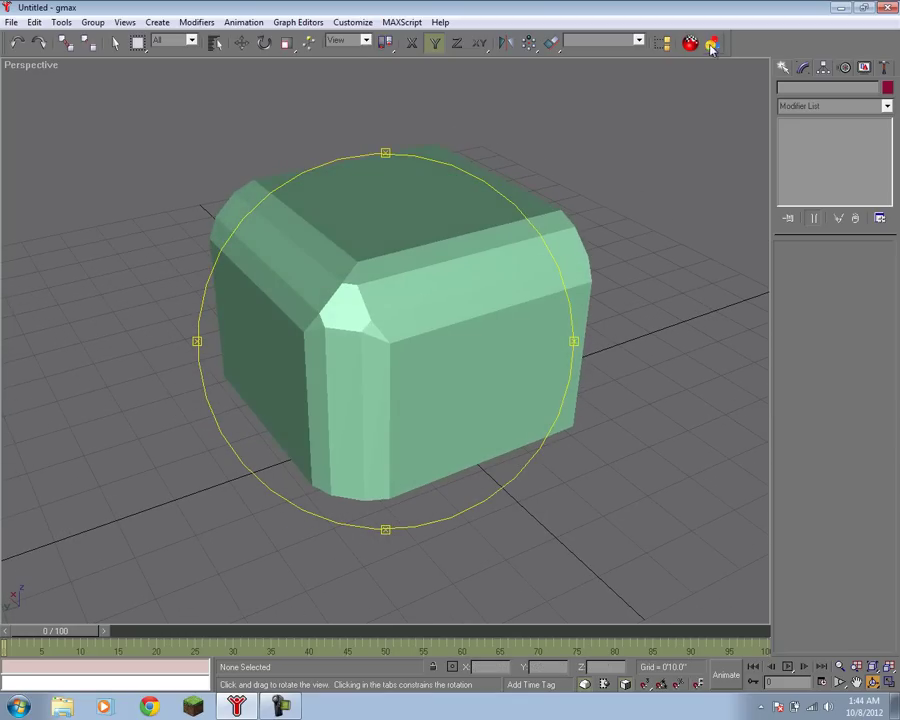
left_click(241, 43)
left_click(426, 287)
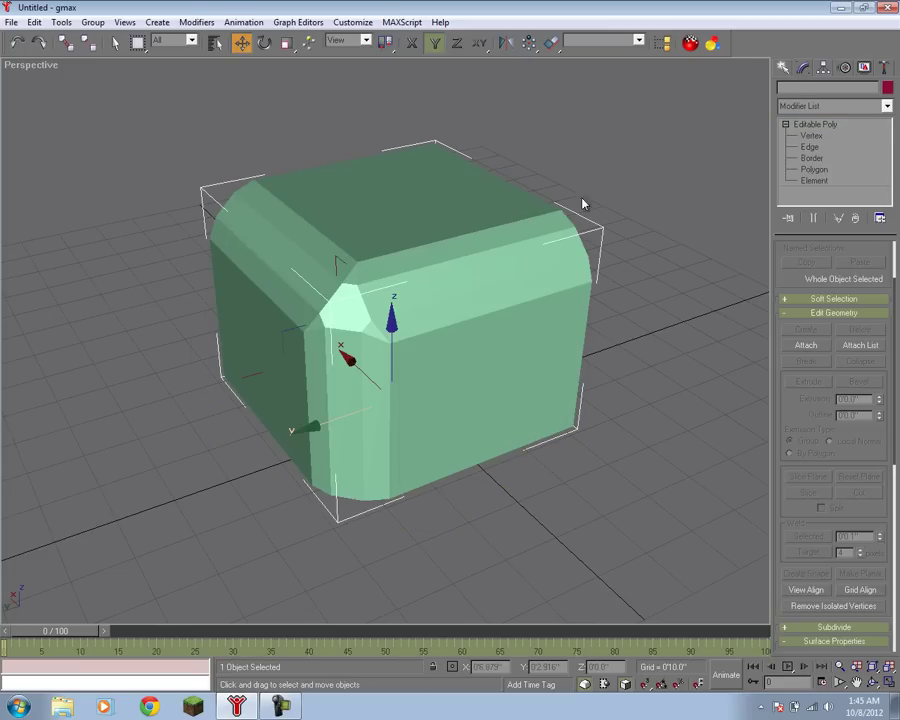
left_click(698, 49)
left_click(694, 46)
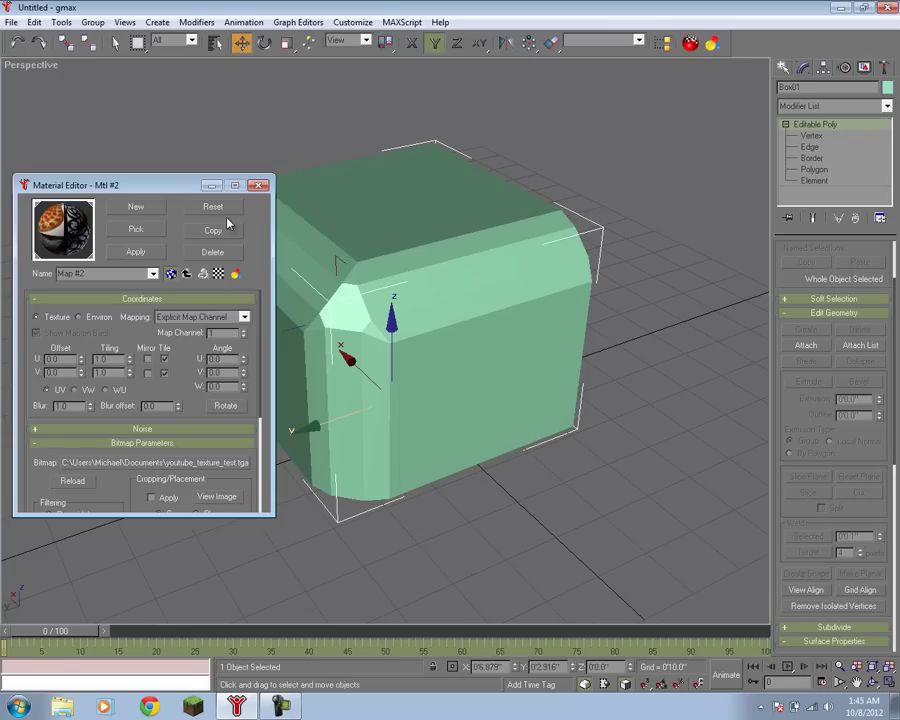
left_click_drag(140, 190, 718, 101)
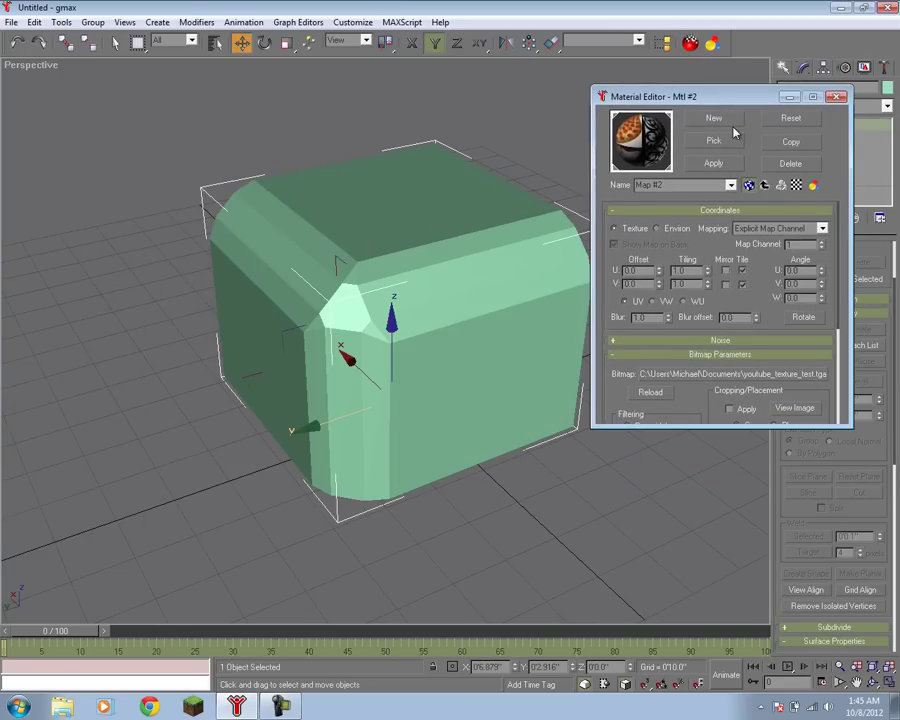
left_click(724, 166)
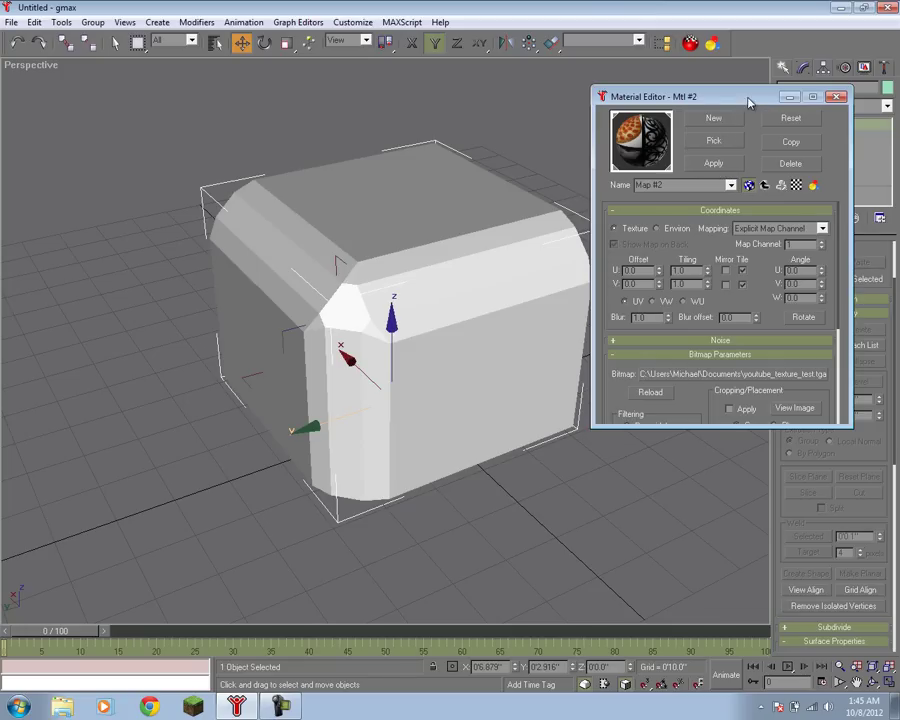
left_click_drag(747, 103, 612, 190)
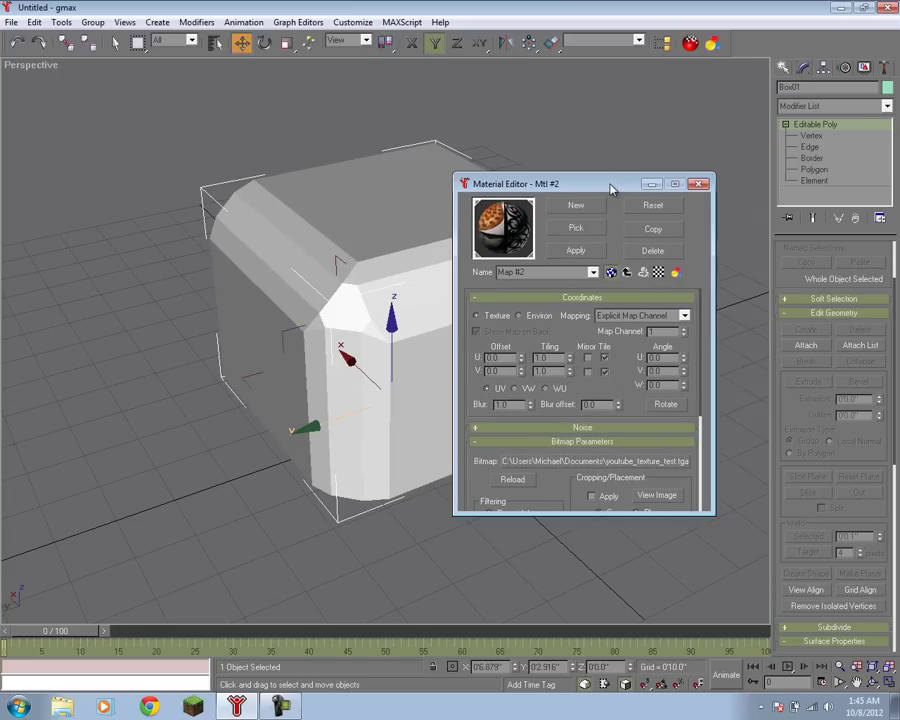
left_click(698, 185)
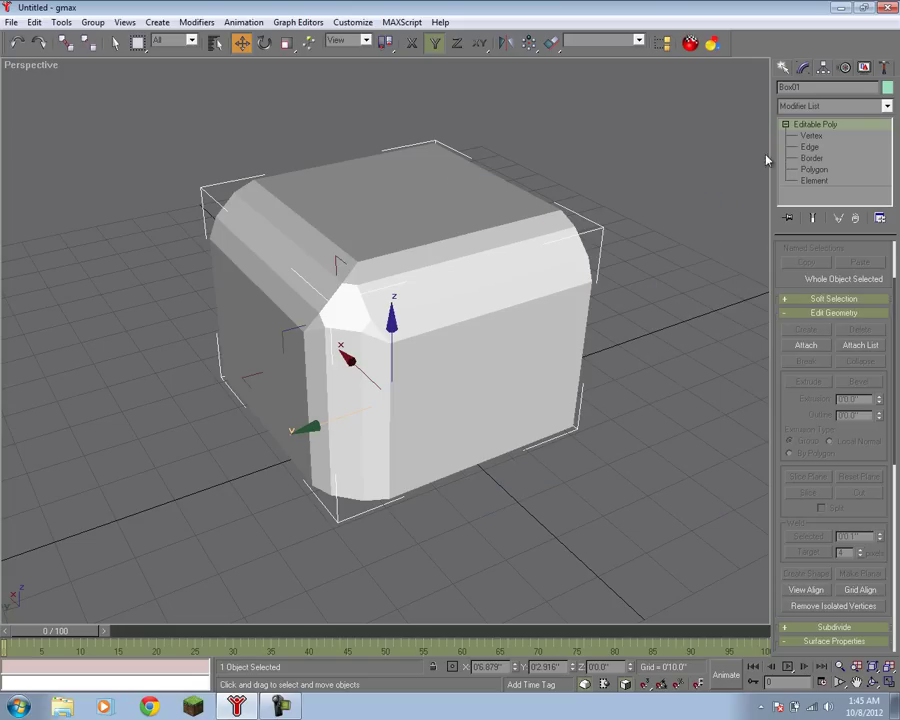
Step: Add an Unwrap UVW modifier to the chamfered box and deselect it
left_click(823, 100)
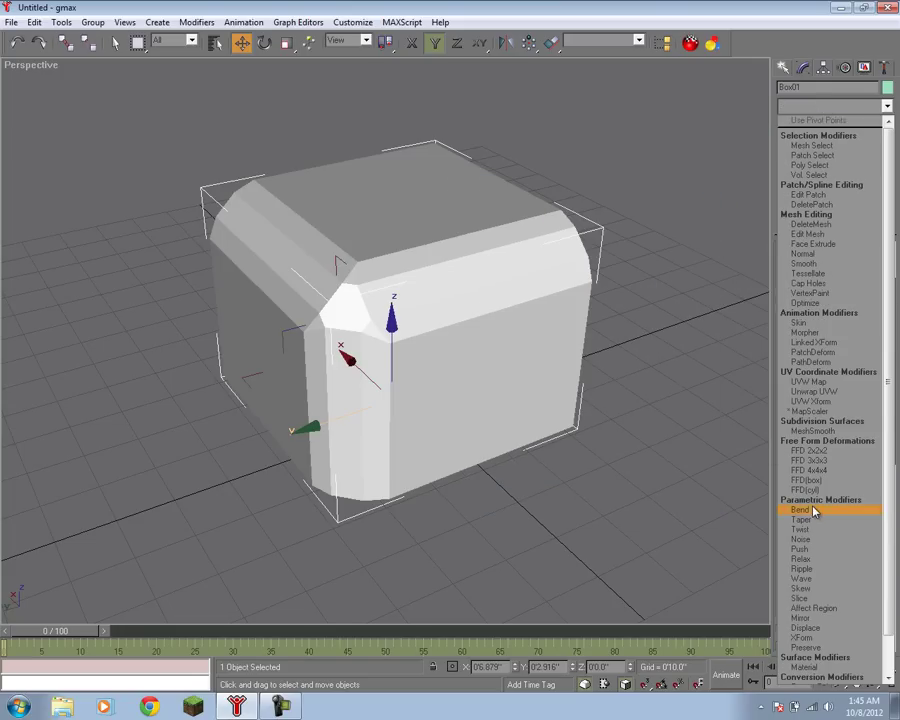
scroll(800, 510, "down", 3)
scroll(818, 508, "down", 5)
scroll(858, 482, "up", 8)
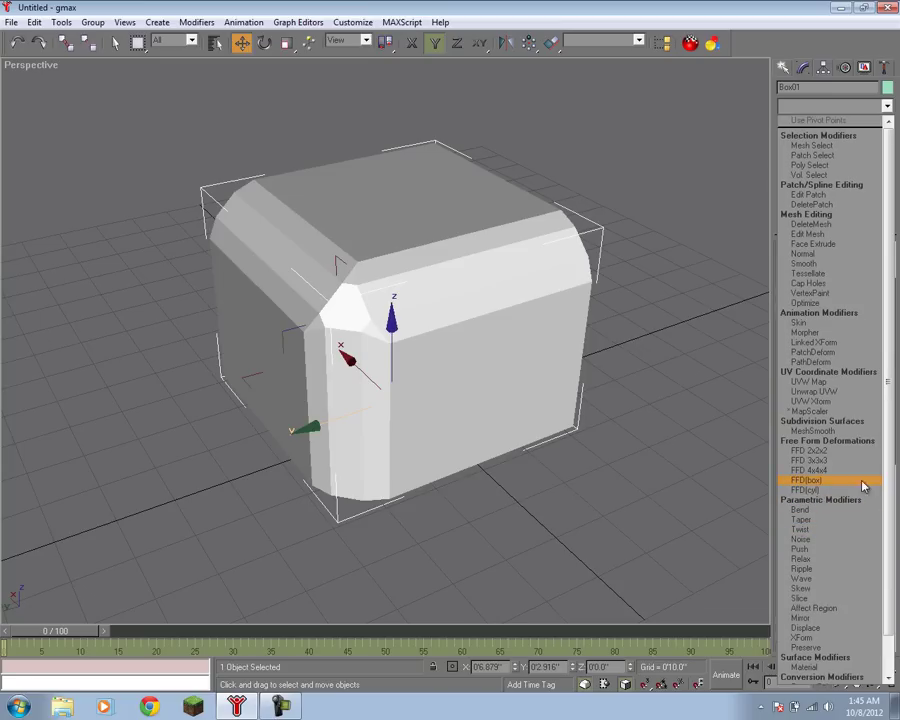
left_click(820, 392)
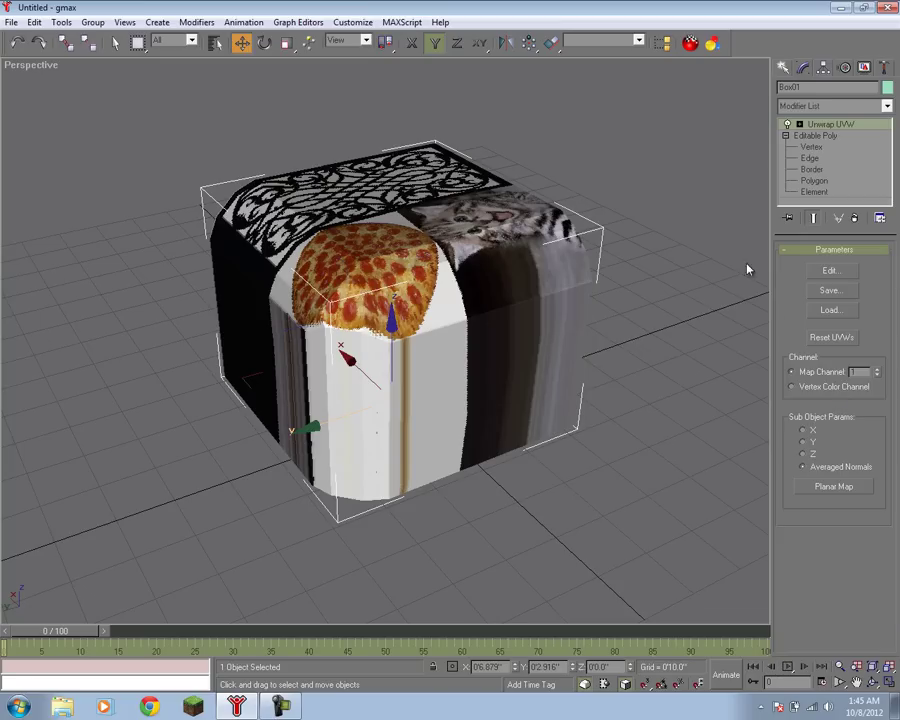
left_click(640, 340)
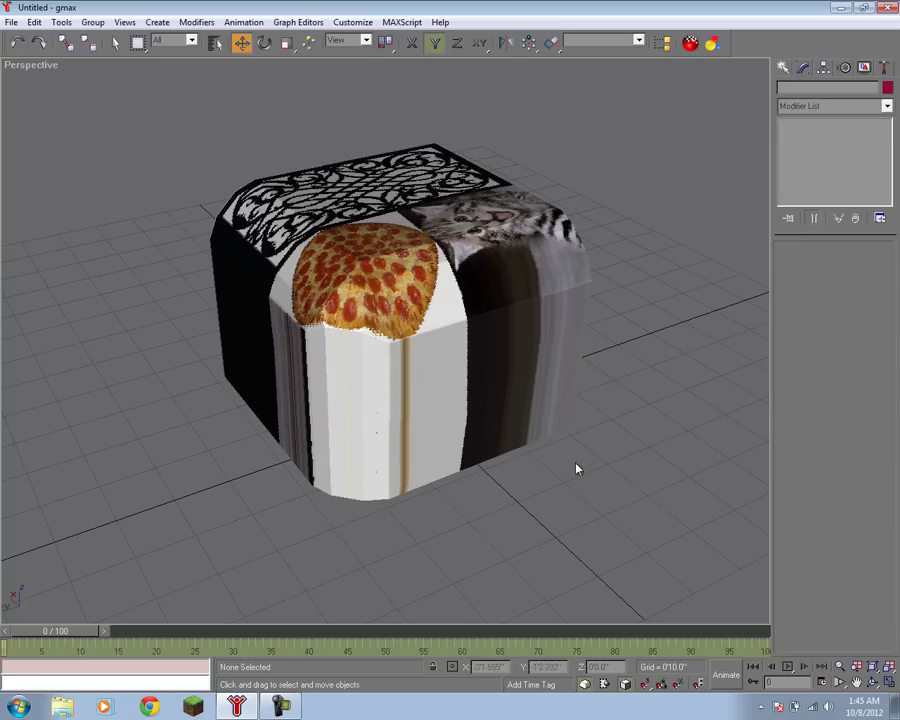
Step: Reselect the box and enter the Select Face level of its Unwrap UVW modifier
key("ctrl+r")
left_click_drag(414, 393, 438, 436)
key("w")
left_click(408, 241)
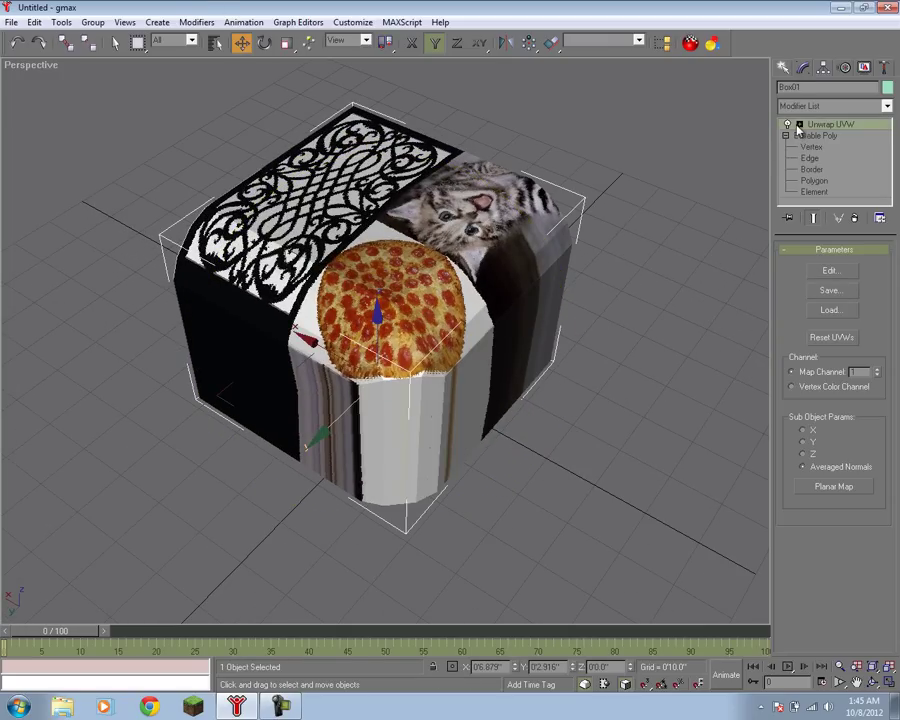
left_click(799, 124)
left_click(834, 135)
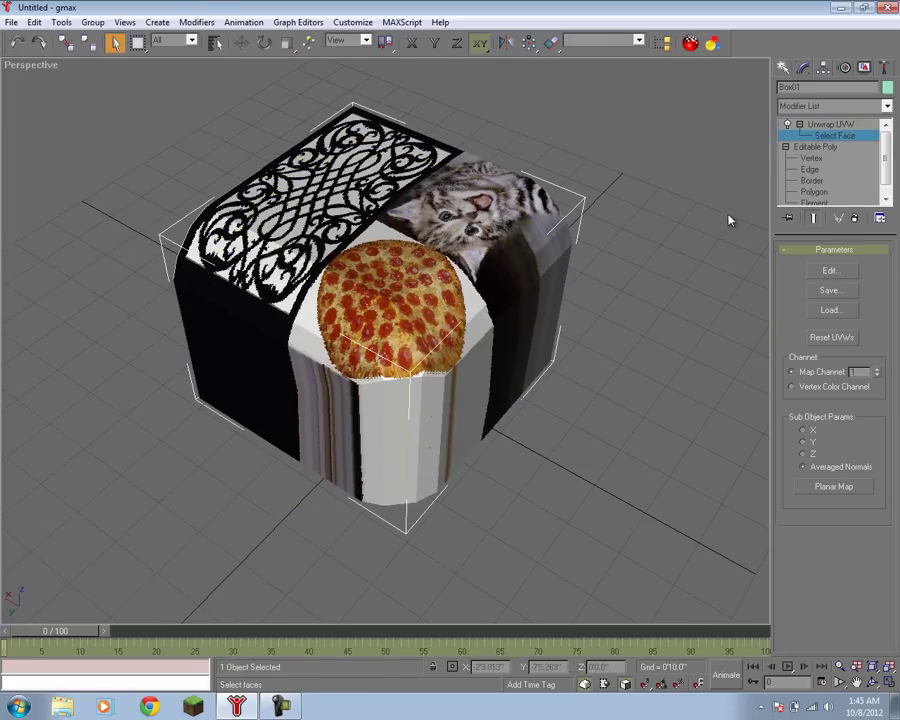
Step: Select all of the box's faces and planar-map them together using averaged normals
left_click(853, 487)
left_click(472, 432)
left_click(576, 402)
left_click_drag(675, 99, 107, 548)
left_click(862, 487)
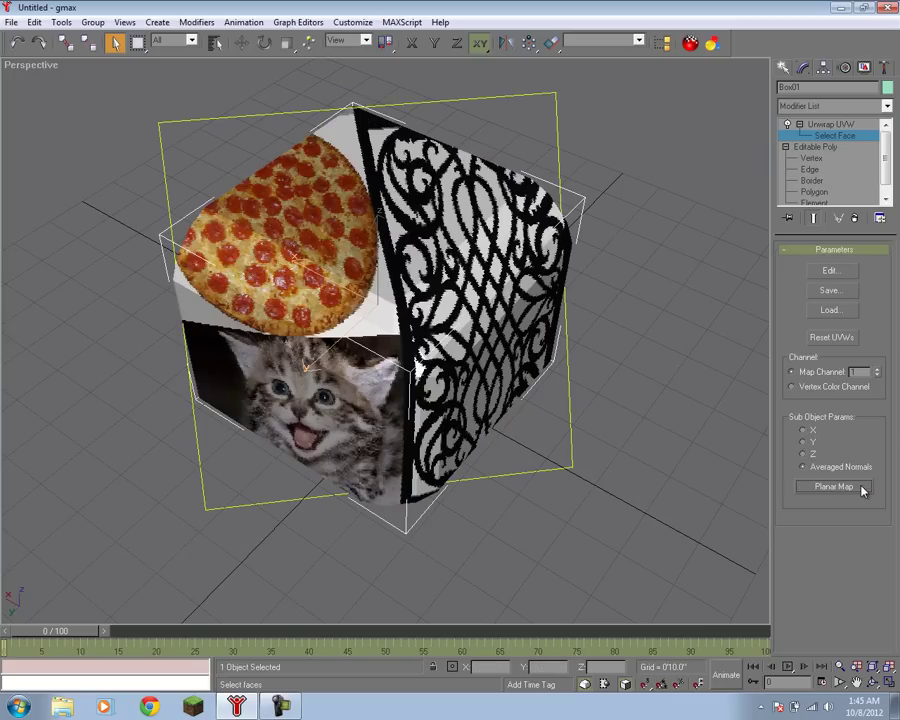
left_click(697, 482)
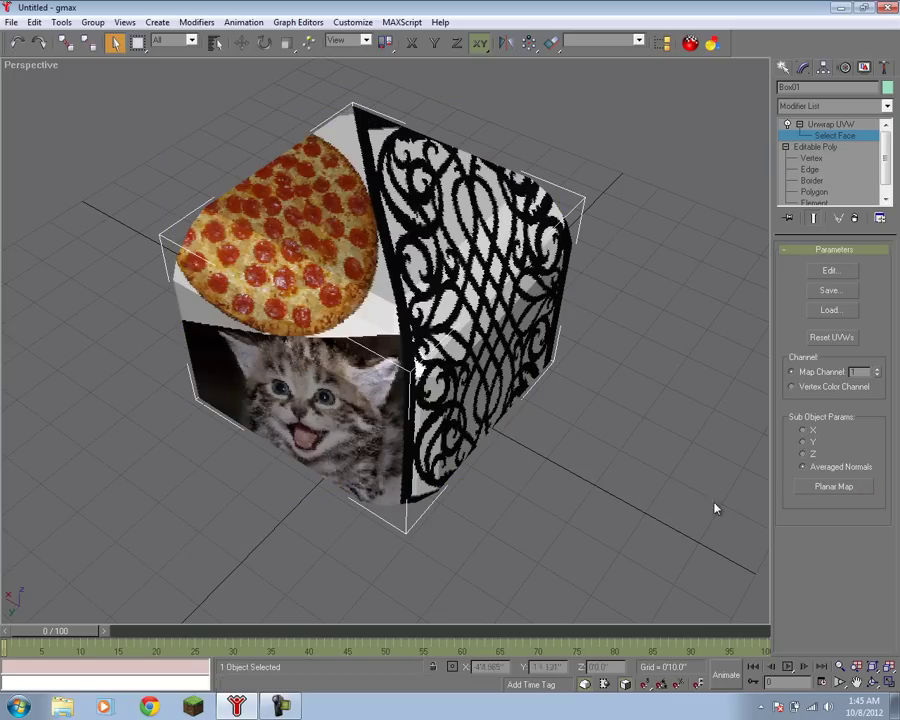
Step: Reselect all of the box's faces and planar-map them along the X axis
left_click(871, 681)
mouse_move(252, 287)
left_mouse_down()
mouse_move(422, 380)
mouse_move(430, 340)
mouse_move(400, 380)
mouse_move(317, 382)
mouse_move(347, 392)
mouse_move(251, 275)
left_mouse_up()
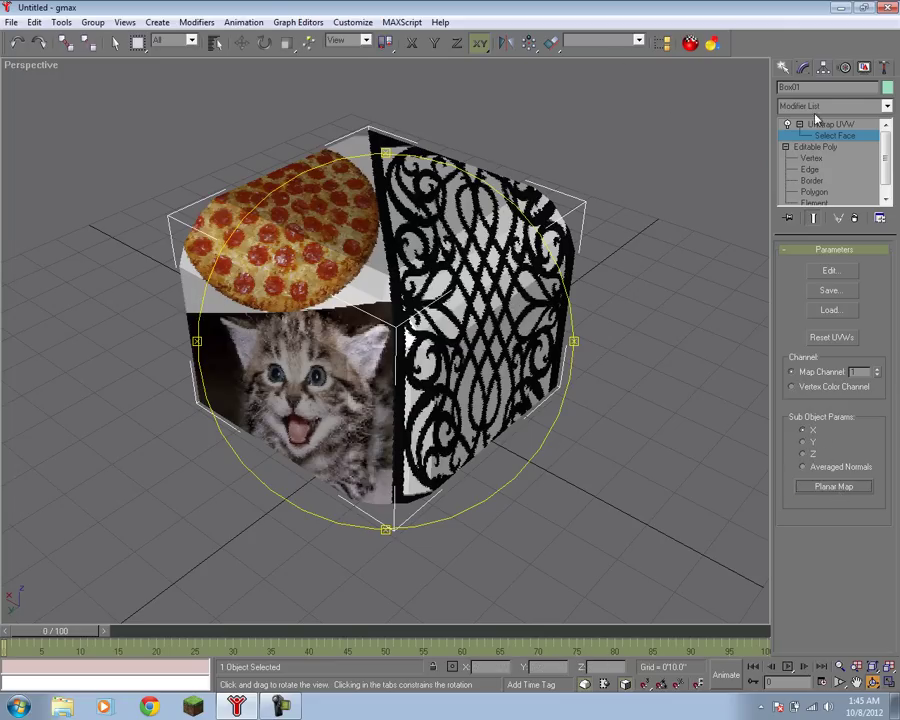
left_click(841, 137)
left_click(841, 137)
left_click_drag(326, 404, 112, 550)
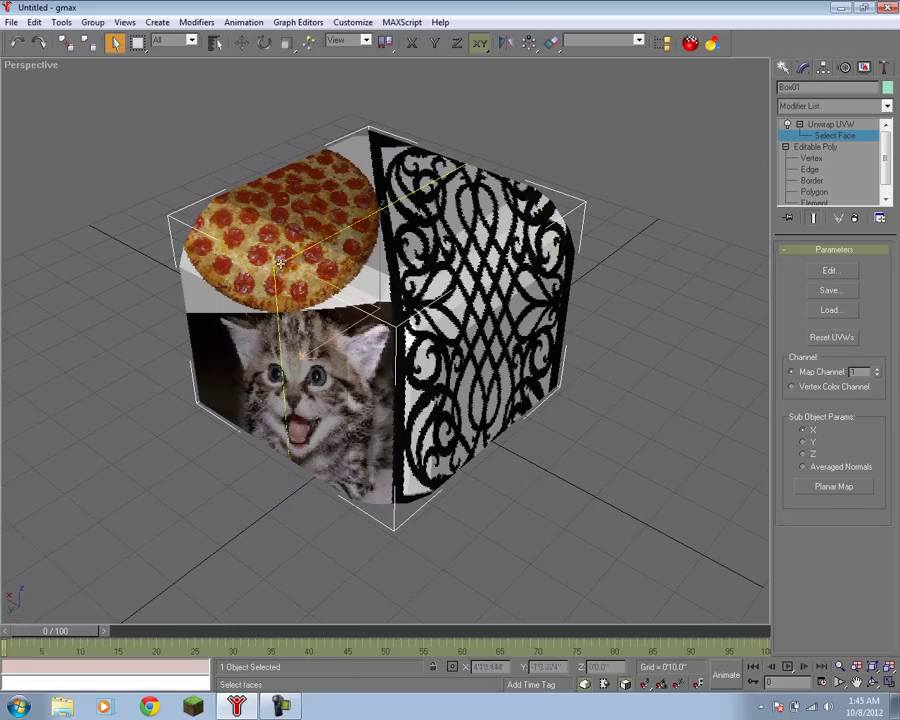
left_click(836, 488)
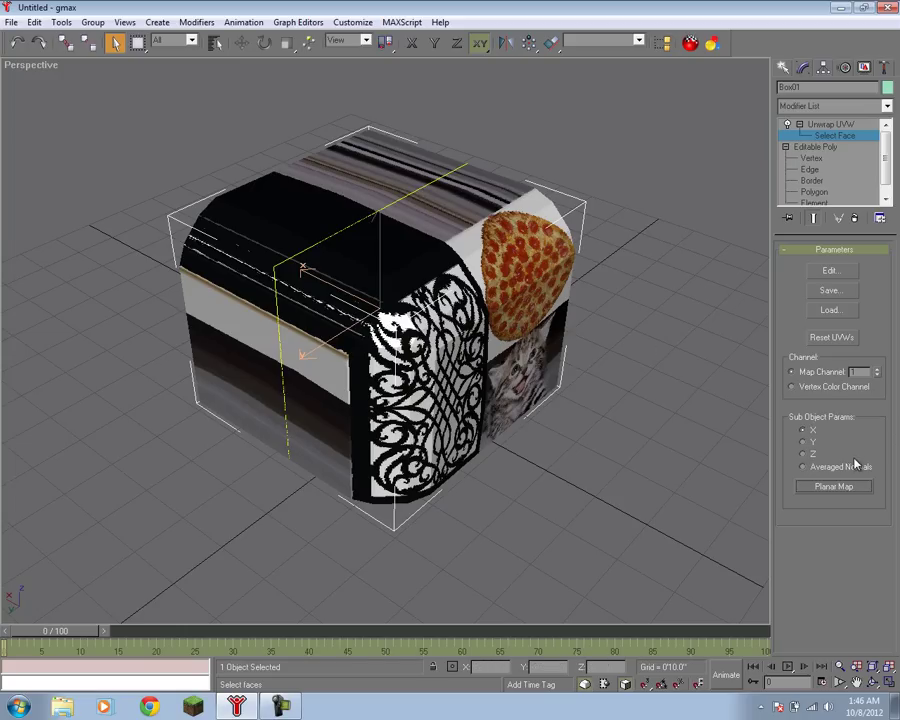
Step: Try planar-mapping all the faces along Z, along Y, and with averaged normals again
left_click(802, 454)
left_click(828, 487)
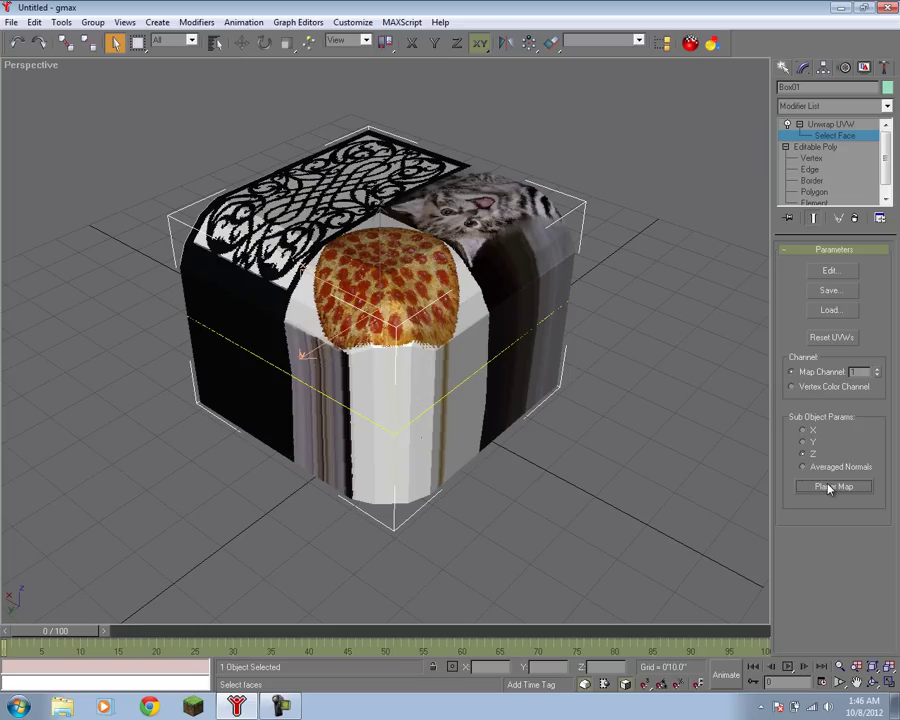
left_click(802, 442)
left_click(832, 487)
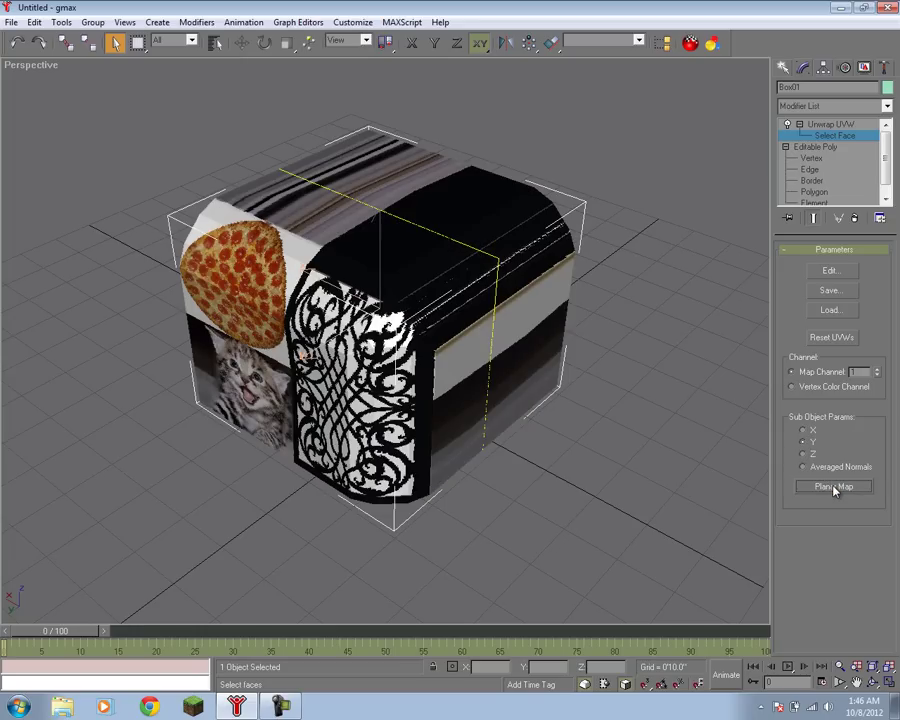
left_click(802, 466)
left_click(836, 488)
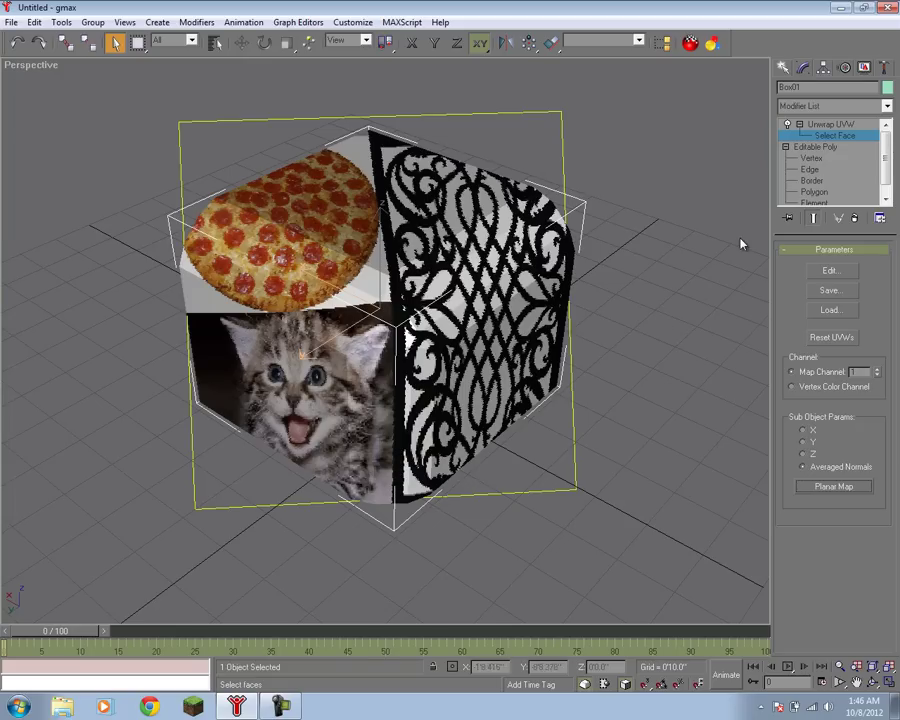
Step: Reset the box's UVWs and deselect all faces
left_click(843, 340)
left_click(507, 402)
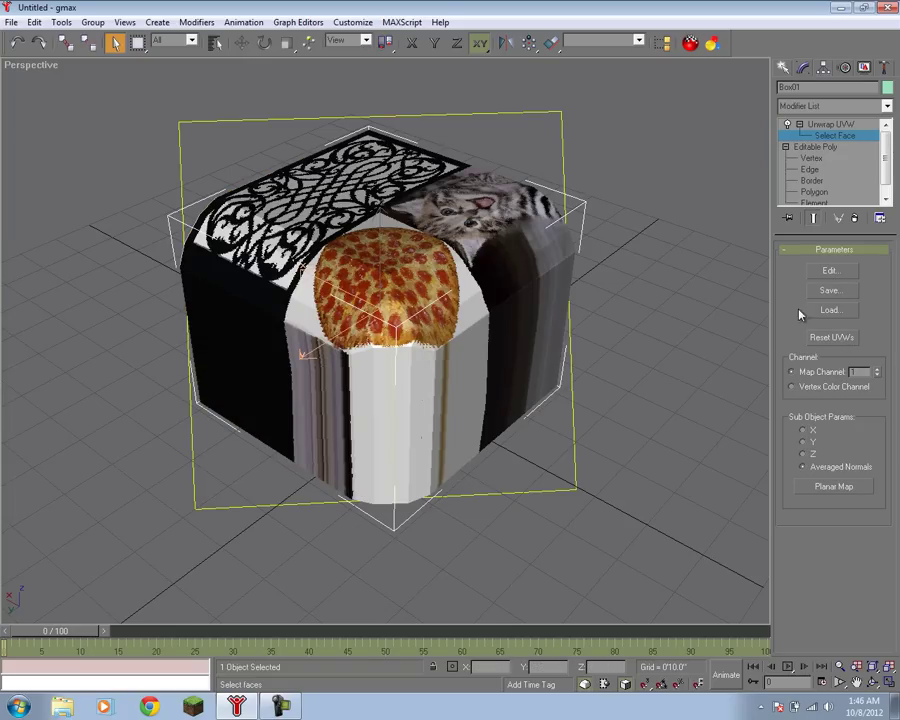
left_click(640, 236)
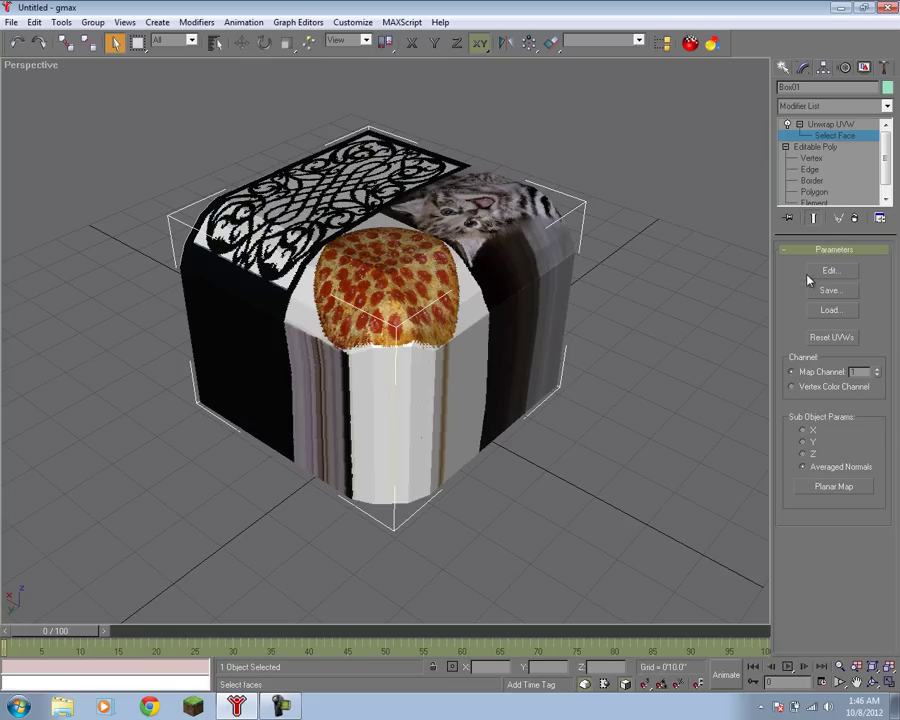
Step: Select the large flat top and two front side faces and planar-map them together with averaged normals
left_click(426, 221)
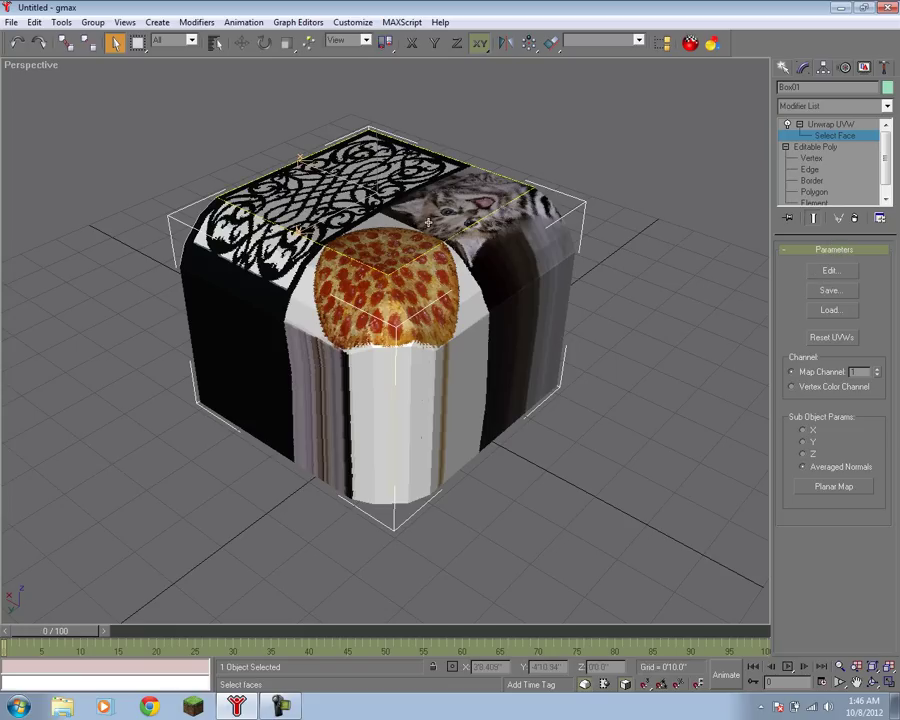
left_click(278, 372)
left_click(833, 487)
left_click(682, 378)
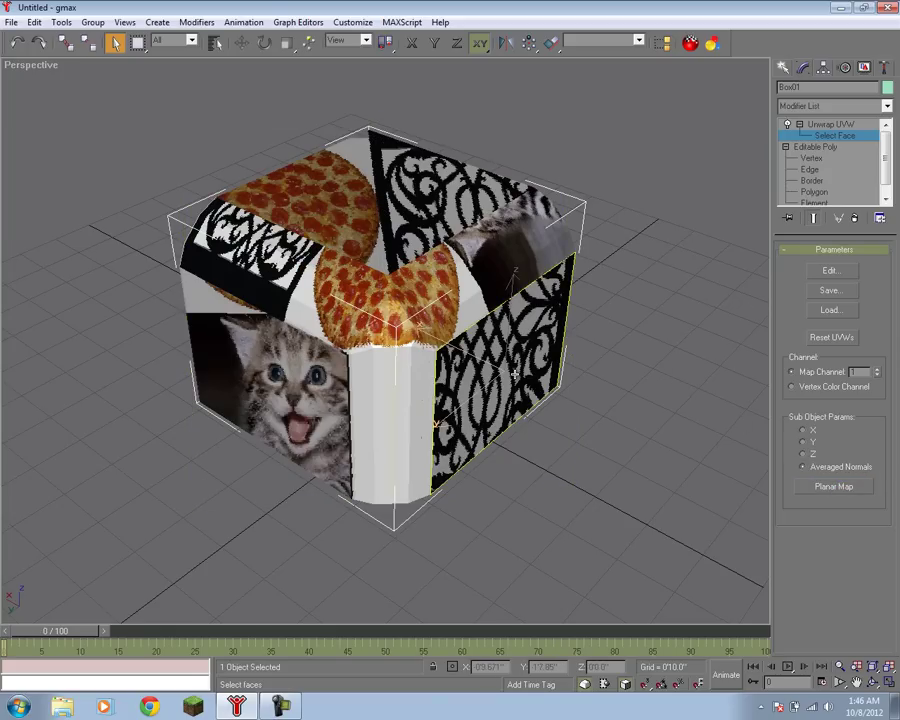
Step: Planar-map the right side face, the left side face and the top face individually with averaged normals
left_click(826, 487)
left_click(291, 387)
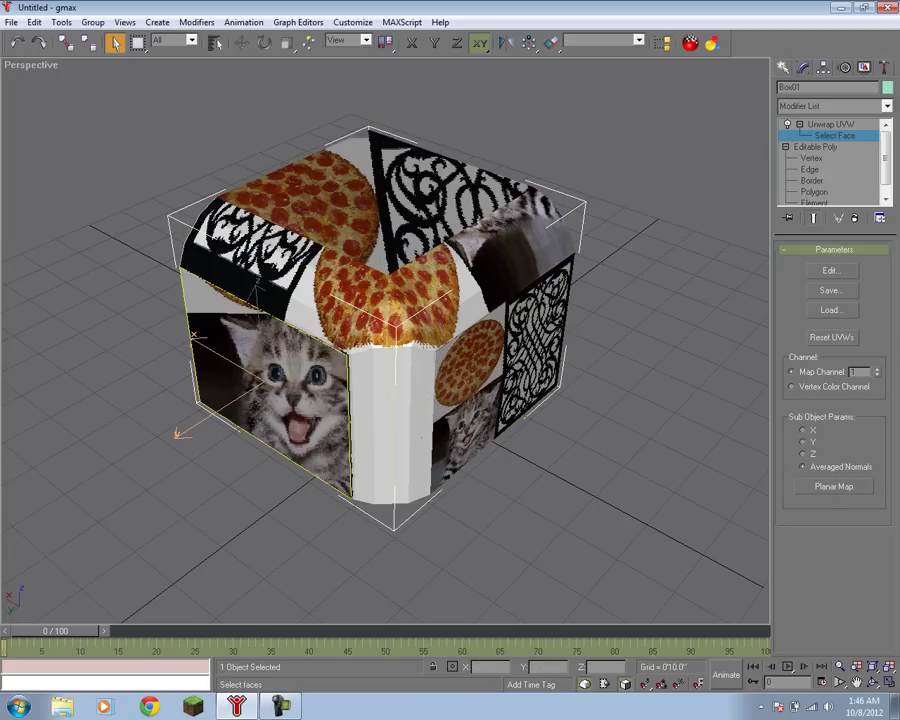
left_click(826, 487)
left_click(417, 197)
left_click(805, 486)
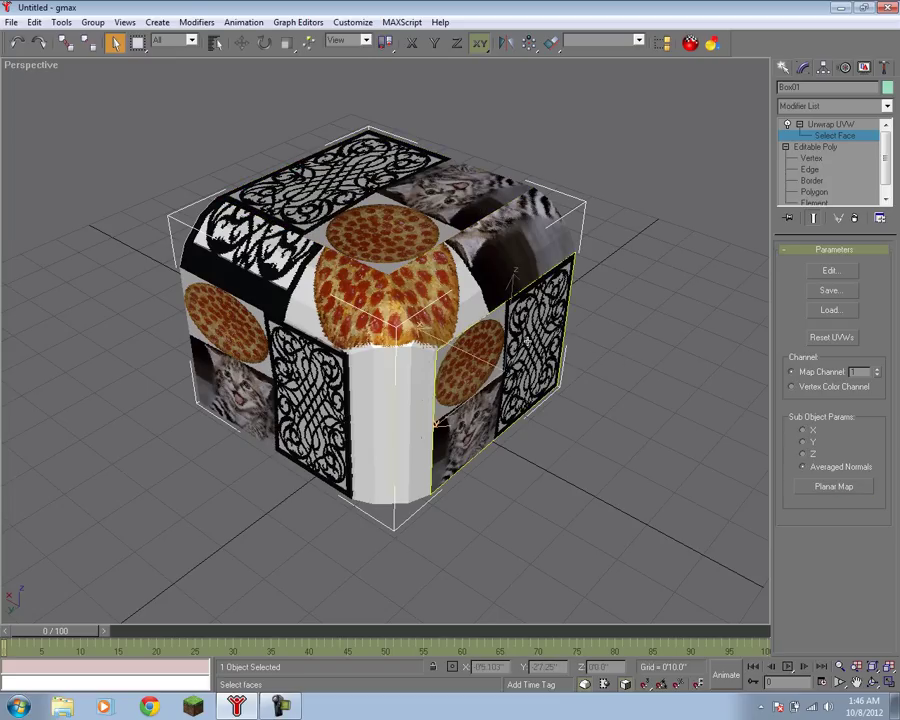
Step: Select the flat top and both front side faces together and open them in the UVW editor
left_click(396, 190)
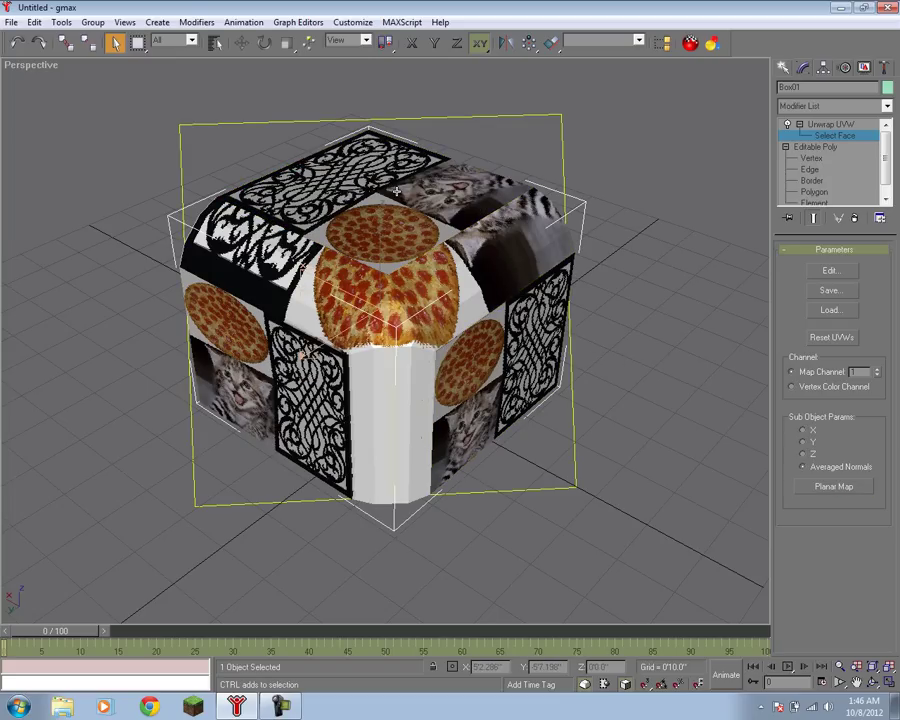
left_click(838, 271)
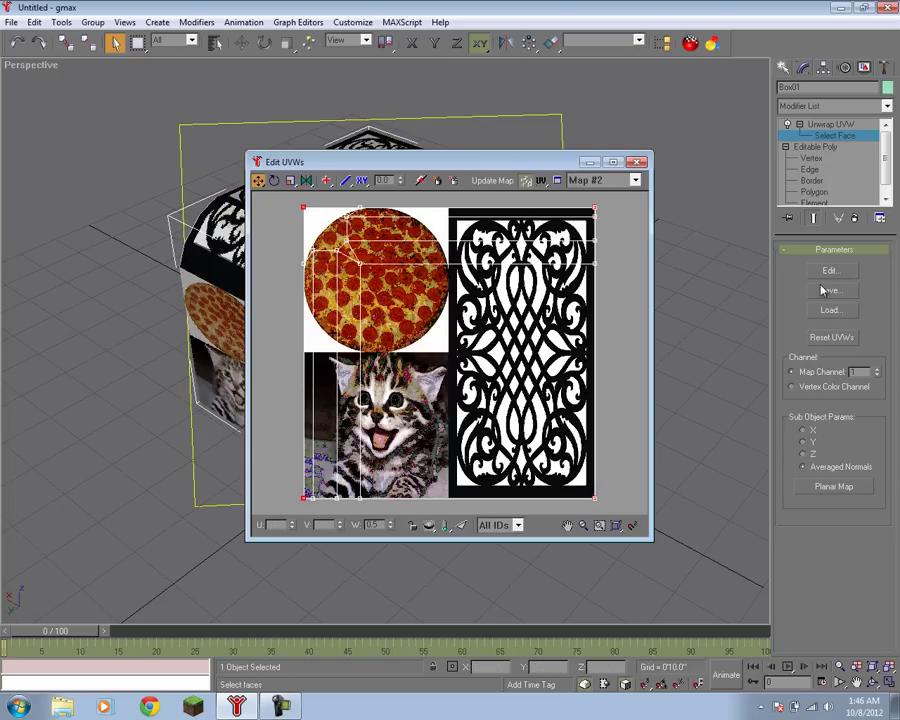
Step: Scale the selected faces' UVs narrower horizontally about their centre and move the Edit UVWs window off the box
left_click(290, 181)
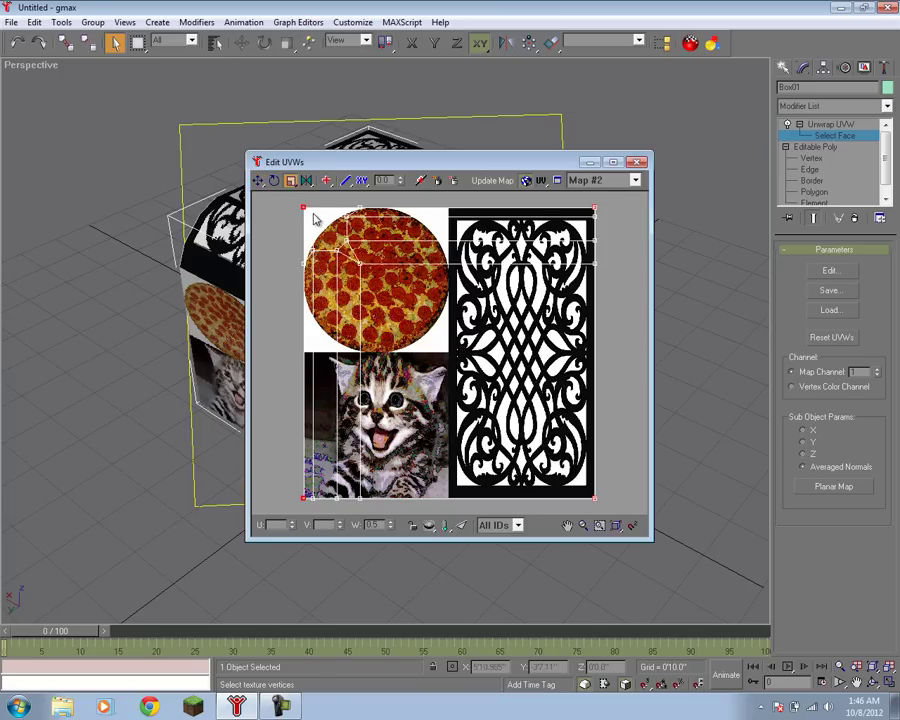
left_click_drag(304, 207, 412, 257, "shift")
left_click_drag(498, 168, 802, 185)
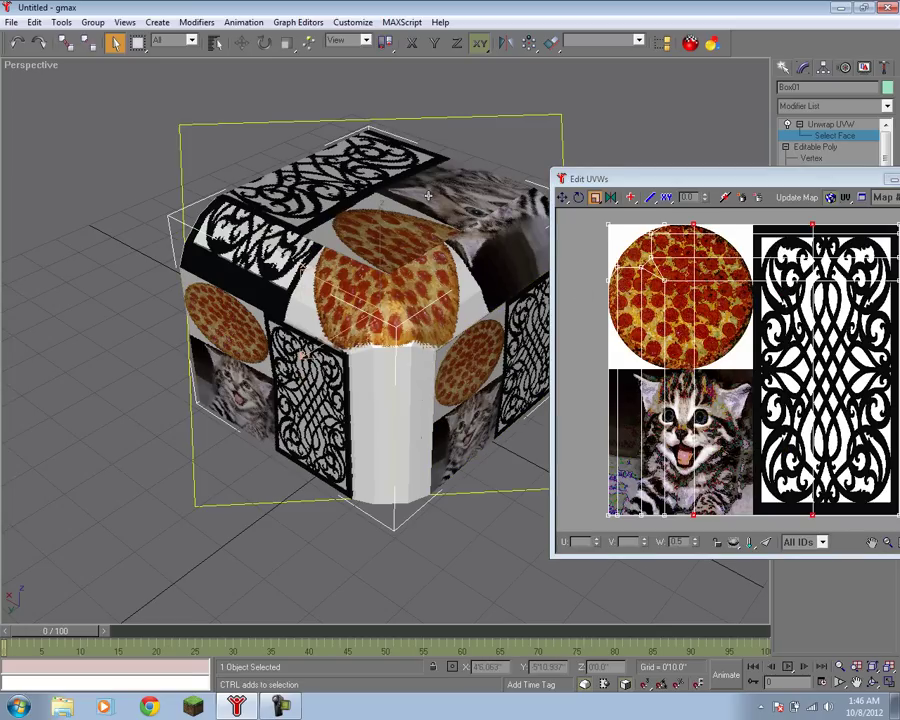
Step: Try selecting the front side faces one after the other and scaling the selected UVs shorter vertically
left_click(104, 352)
left_click(234, 383)
left_click(472, 375)
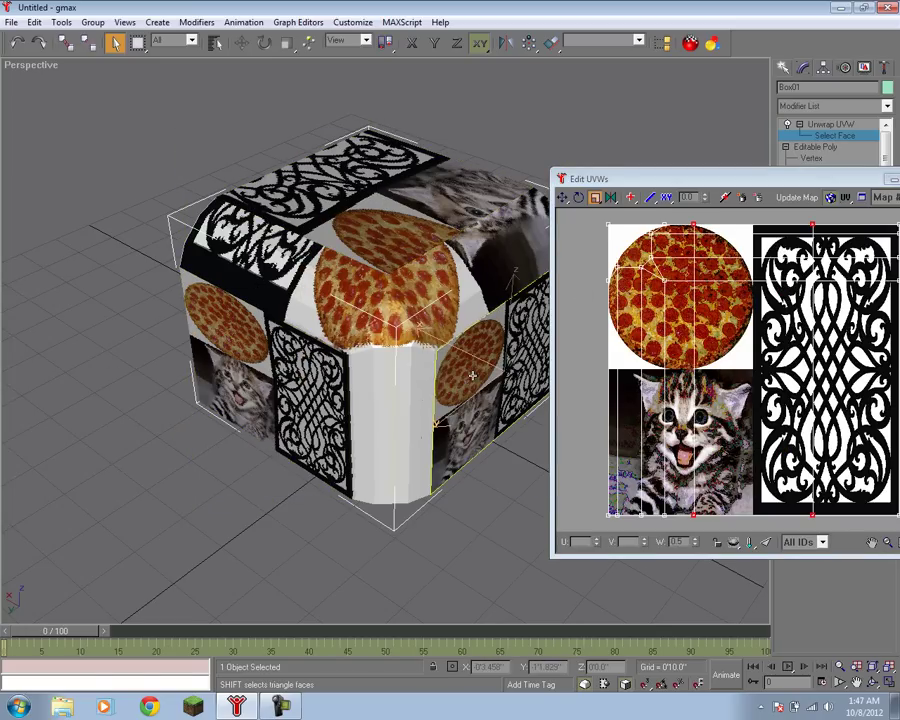
left_click_drag(740, 180, 486, 312)
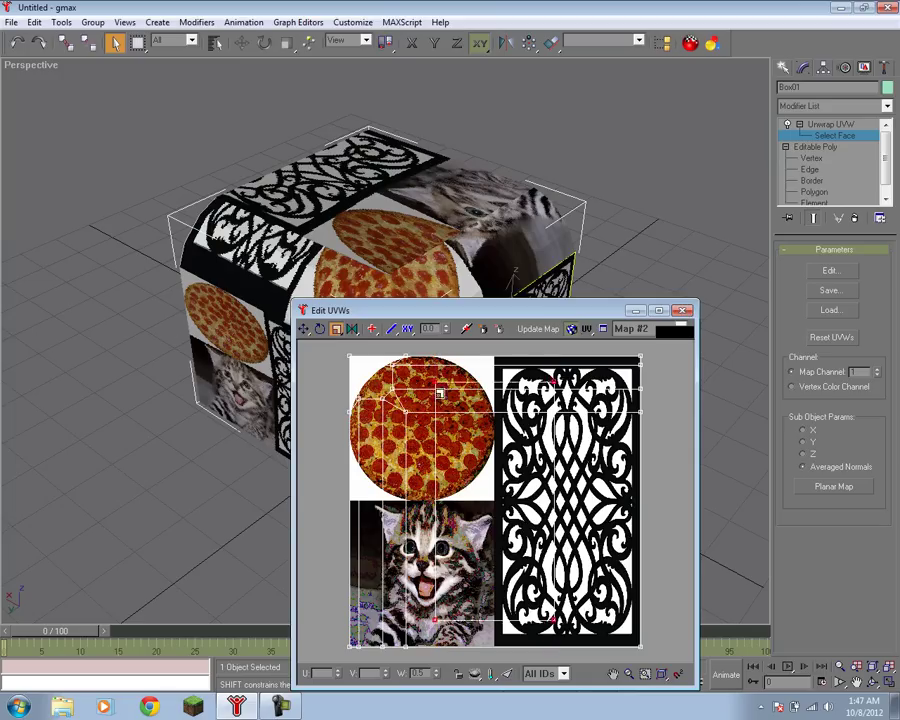
left_click_drag(436, 362, 438, 438)
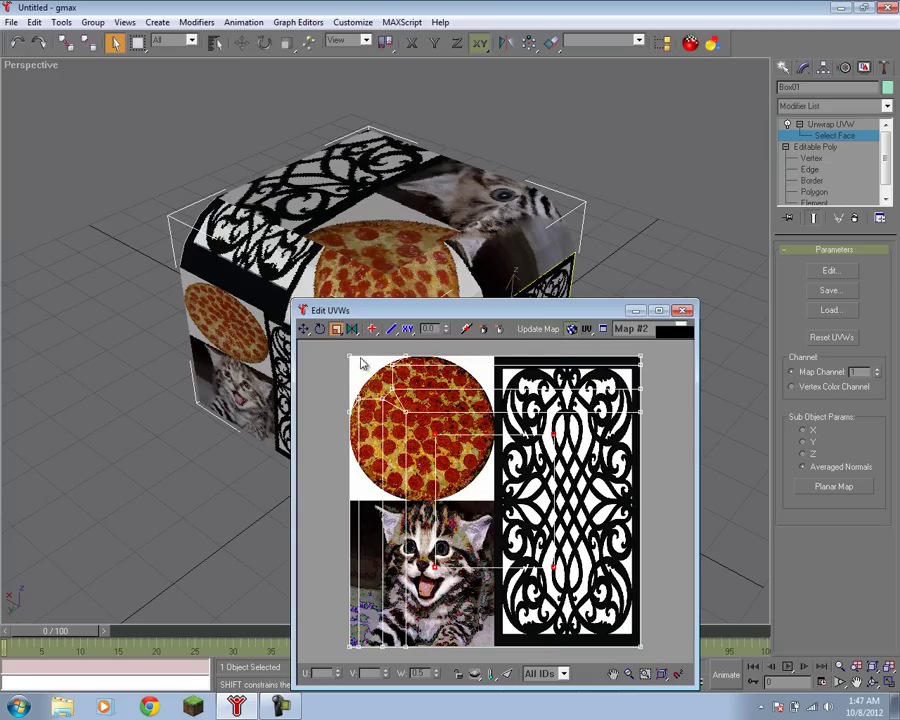
Step: Undo the vertical UV scaling and the last face selection
key("ctrl+z")
key("ctrl+z")
key("ctrl+z")
key("ctrl+z")
key("ctrl+z")
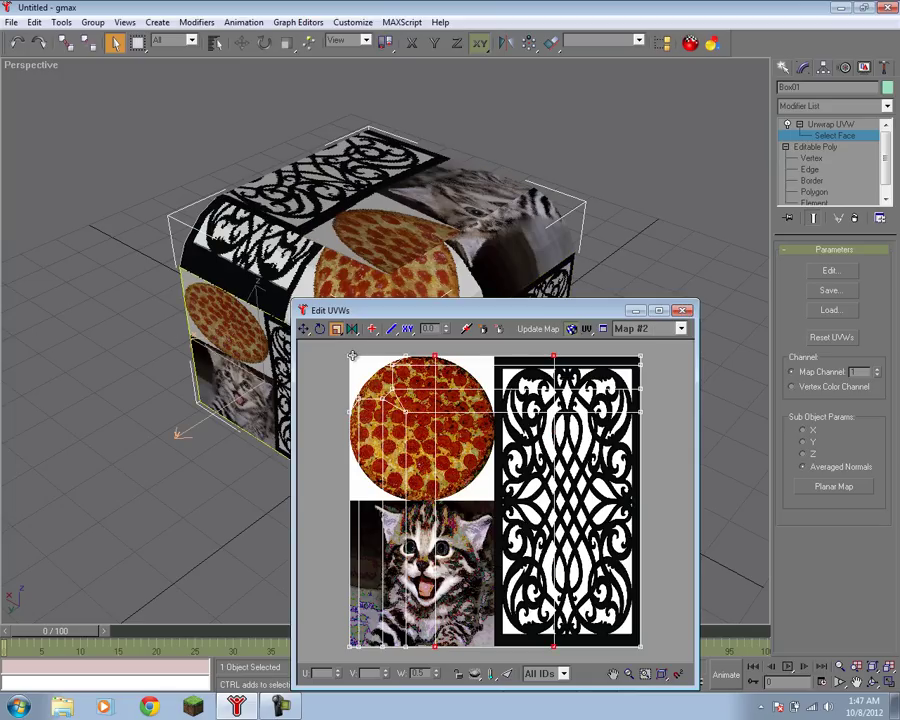
Step: Close the UVW editor, leave face selection and deselect the box
left_click(681, 310)
key("ctrl+z")
key("ctrl+z")
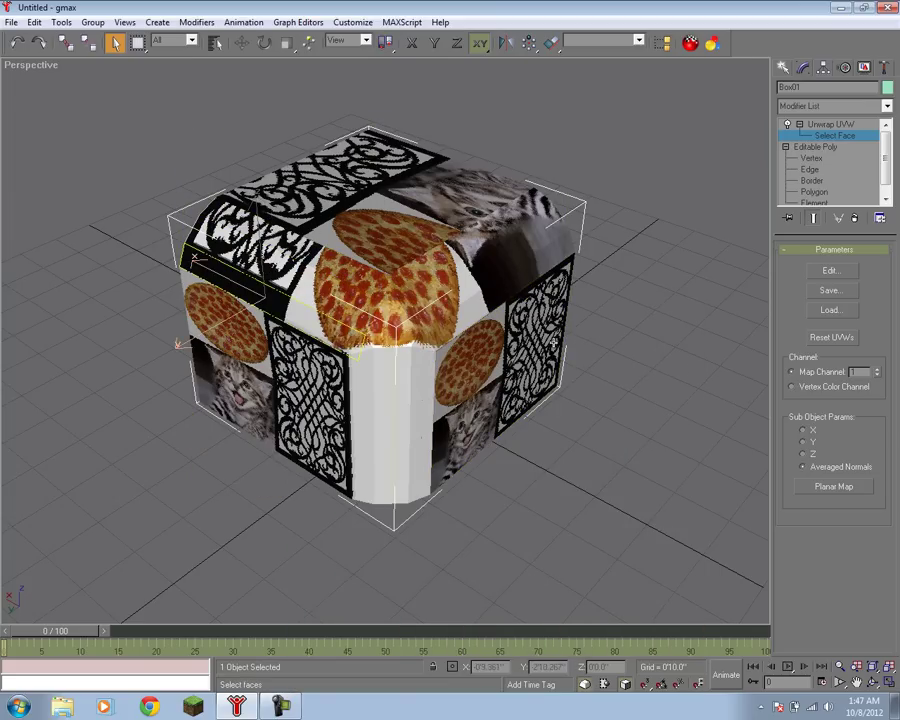
left_click(855, 134)
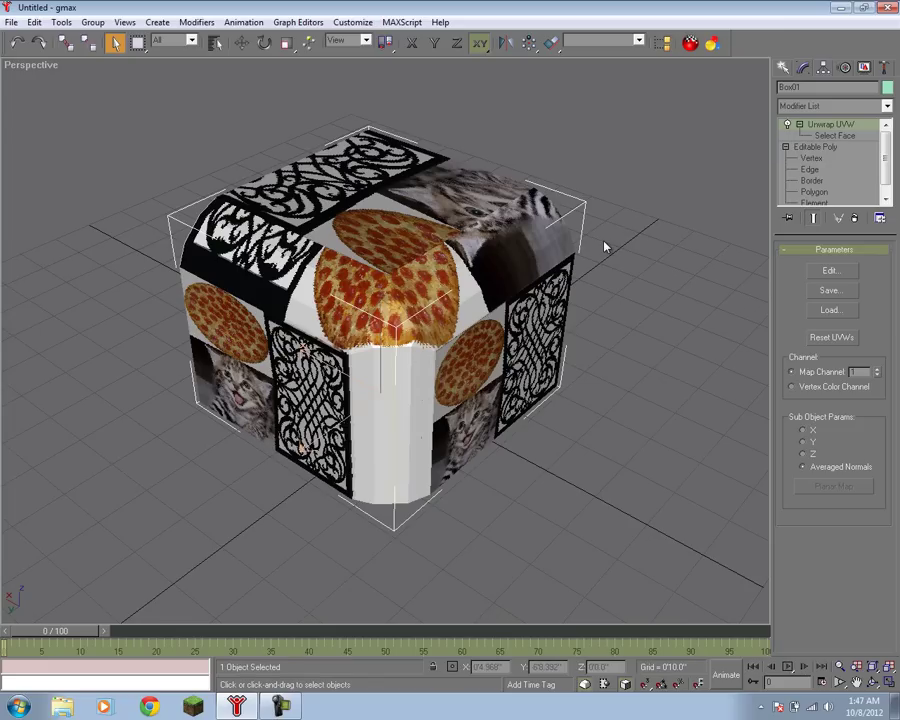
left_click(604, 247)
Step: Examine the textured box both selected and deselected with the Move tool active
left_click(241, 42)
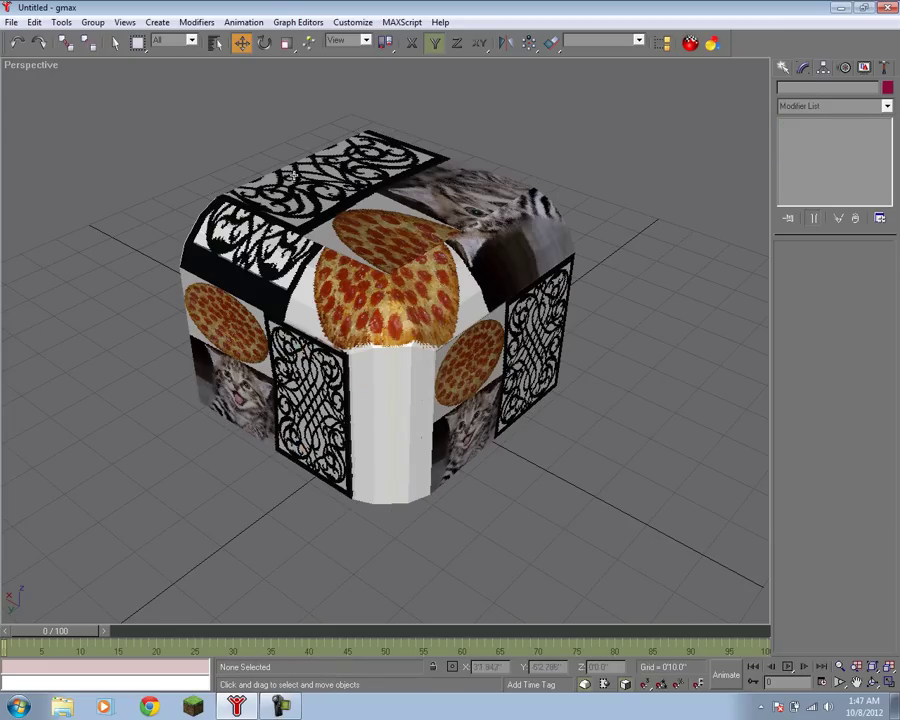
left_click(288, 180)
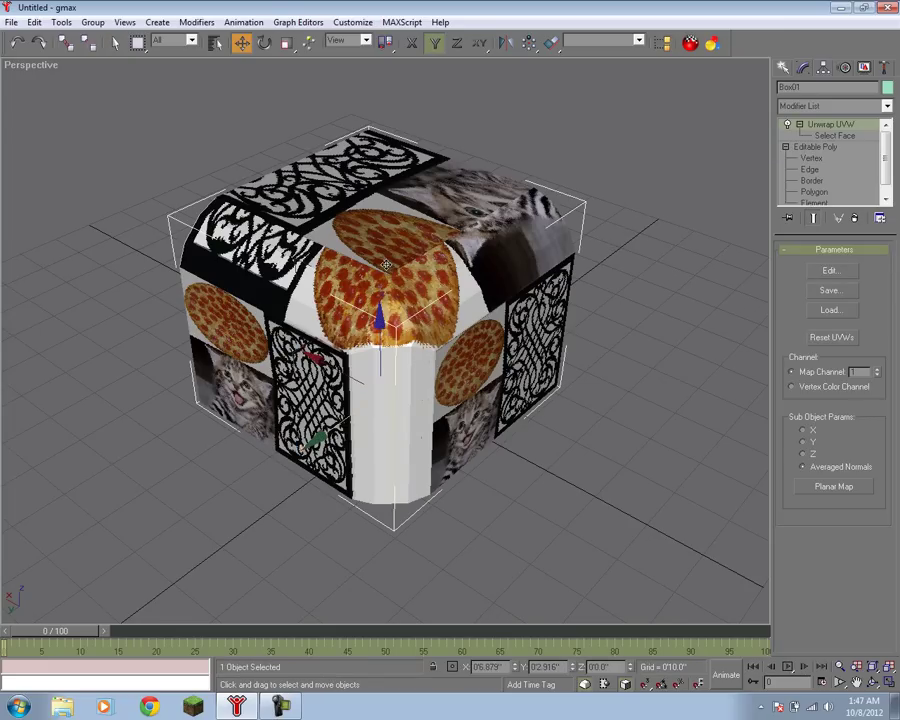
left_click(612, 236)
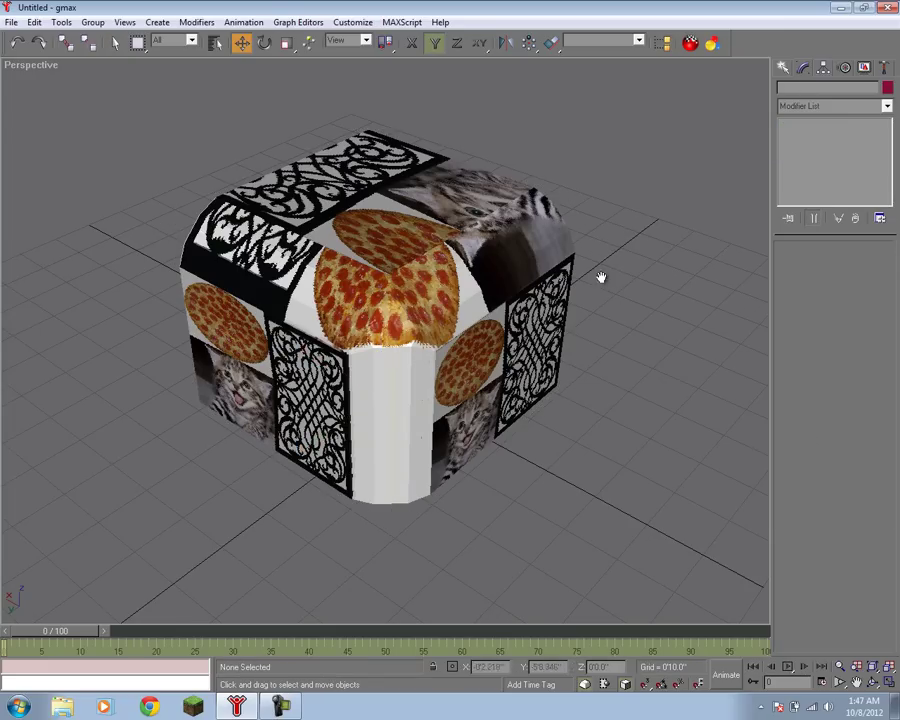
scroll(599, 300, "down", 3)
scroll(600, 305, "up", 3)
scroll(599, 297, "up", 3)
scroll(601, 296, "down", 3)
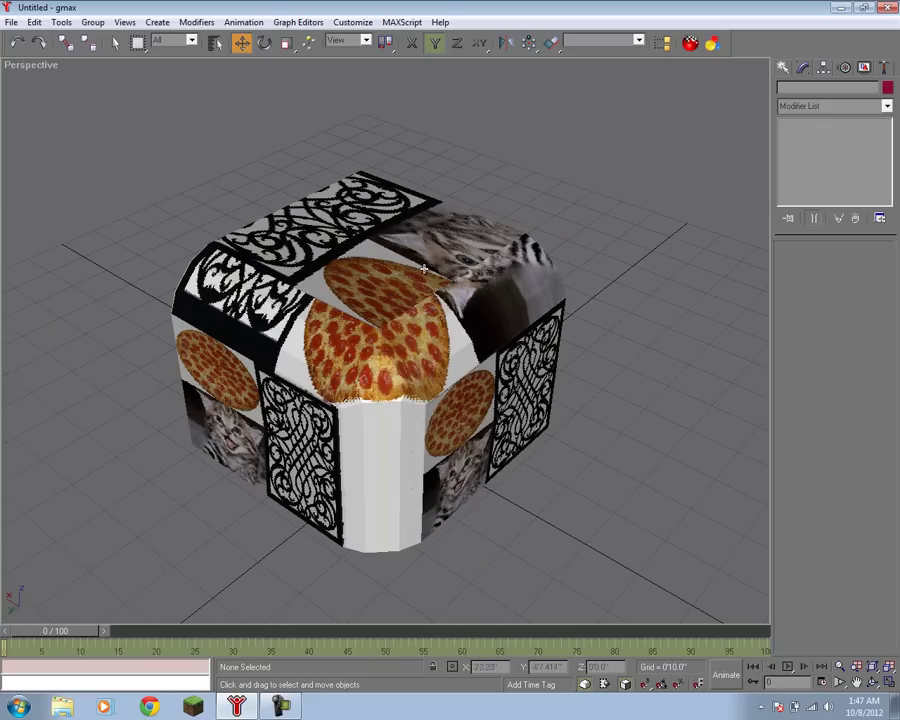
left_click(322, 270)
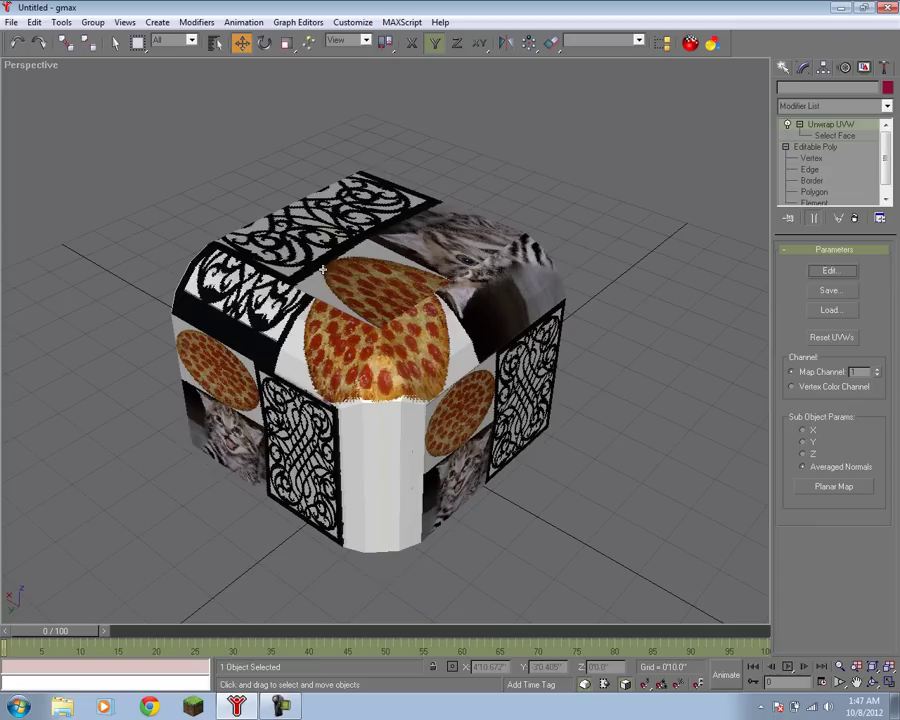
left_click(600, 215)
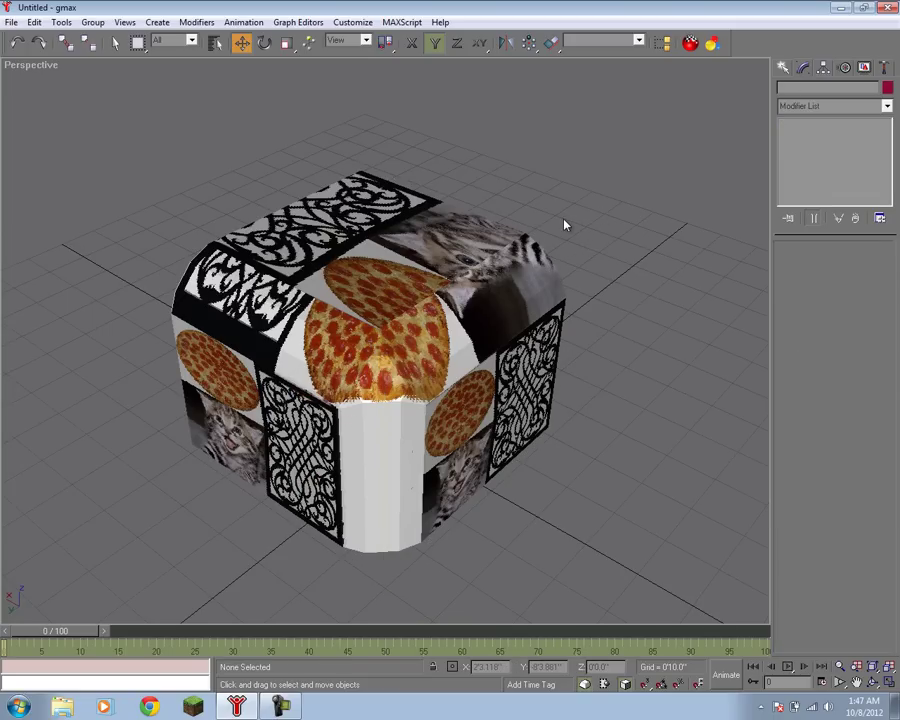